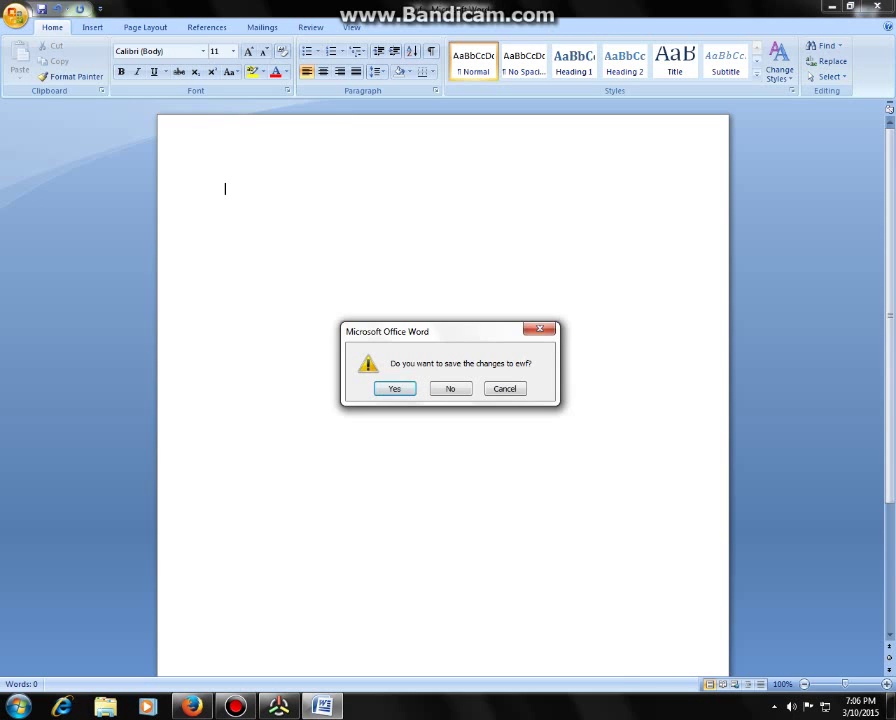
Save the changes to the ewf document and switch to the RealWorld cursor editor
{"action": "key", "text": "Return"}
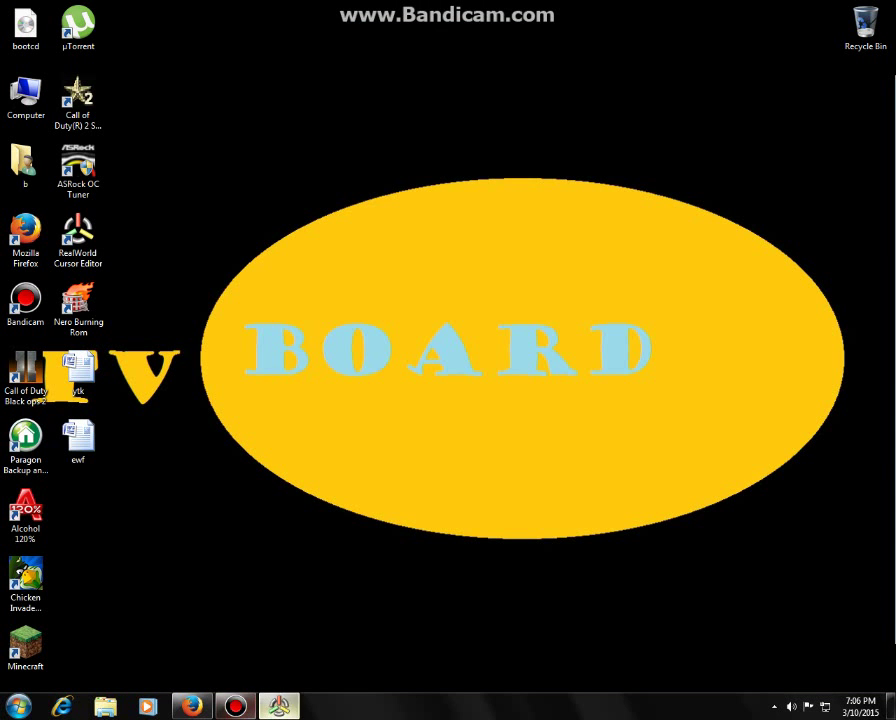
{"action": "left_click", "coordinate": [280, 706]}
Paint transparency over the white background across the lower part of proba.bmp with the 19-pixel circular brush
{"action": "mouse_move", "coordinate": [432, 438]}
{"action": "left_mouse_down"}
{"action": "mouse_move", "coordinate": [496, 437]}
{"action": "mouse_move", "coordinate": [1, 430]}
{"action": "mouse_move", "coordinate": [337, 462]}
{"action": "mouse_move", "coordinate": [1, 402]}
{"action": "mouse_move", "coordinate": [416, 467]}
{"action": "mouse_move", "coordinate": [231, 437]}
{"action": "mouse_move", "coordinate": [462, 463]}
{"action": "mouse_move", "coordinate": [547, 458]}
{"action": "left_mouse_up"}
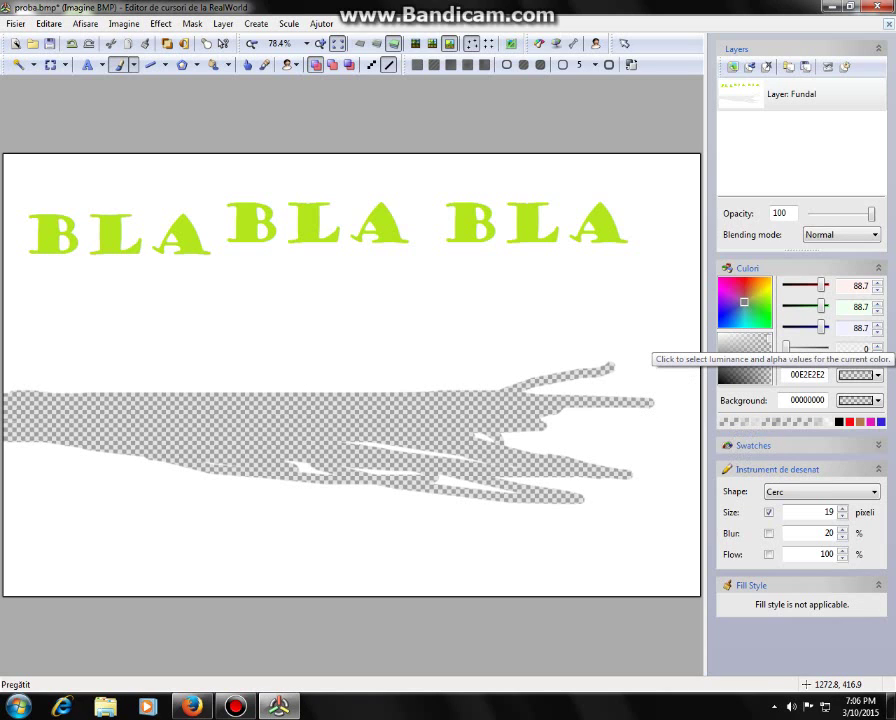
{"action": "mouse_move", "coordinate": [592, 410]}
{"action": "left_mouse_down"}
{"action": "mouse_move", "coordinate": [590, 431]}
{"action": "mouse_move", "coordinate": [569, 426]}
{"action": "mouse_move", "coordinate": [615, 412]}
{"action": "mouse_move", "coordinate": [492, 426]}
{"action": "mouse_move", "coordinate": [635, 445]}
{"action": "mouse_move", "coordinate": [637, 455]}
{"action": "mouse_move", "coordinate": [270, 385]}
{"action": "mouse_move", "coordinate": [253, 425]}
{"action": "mouse_move", "coordinate": [254, 464]}
{"action": "mouse_move", "coordinate": [522, 477]}
{"action": "mouse_move", "coordinate": [237, 434]}
{"action": "mouse_move", "coordinate": [3, 312]}
{"action": "mouse_move", "coordinate": [188, 392]}
{"action": "mouse_move", "coordinate": [3, 347]}
{"action": "mouse_move", "coordinate": [3, 336]}
{"action": "left_mouse_up"}
{"action": "mouse_move", "coordinate": [3, 390]}
{"action": "left_mouse_down"}
{"action": "mouse_move", "coordinate": [28, 365]}
{"action": "mouse_move", "coordinate": [3, 366]}
{"action": "mouse_move", "coordinate": [163, 394]}
{"action": "mouse_move", "coordinate": [168, 362]}
{"action": "mouse_move", "coordinate": [3, 371]}
{"action": "mouse_move", "coordinate": [5, 363]}
{"action": "mouse_move", "coordinate": [196, 364]}
{"action": "mouse_move", "coordinate": [201, 387]}
{"action": "mouse_move", "coordinate": [161, 516]}
{"action": "mouse_move", "coordinate": [434, 458]}
{"action": "mouse_move", "coordinate": [191, 421]}
{"action": "left_mouse_up"}
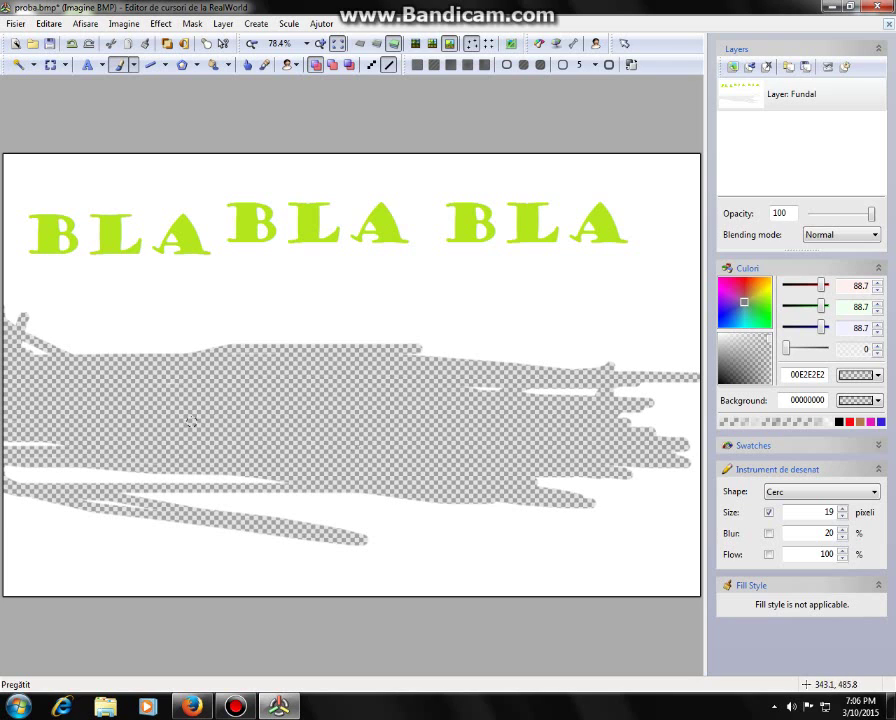
{"action": "mouse_move", "coordinate": [1, 428]}
{"action": "left_mouse_down"}
{"action": "mouse_move", "coordinate": [29, 441]}
{"action": "mouse_move", "coordinate": [2, 566]}
{"action": "mouse_move", "coordinate": [4, 488]}
{"action": "mouse_move", "coordinate": [48, 379]}
{"action": "mouse_move", "coordinate": [40, 480]}
{"action": "mouse_move", "coordinate": [1, 525]}
{"action": "mouse_move", "coordinate": [3, 489]}
{"action": "mouse_move", "coordinate": [2, 510]}
{"action": "mouse_move", "coordinate": [15, 523]}
{"action": "mouse_move", "coordinate": [87, 558]}
{"action": "mouse_move", "coordinate": [115, 541]}
{"action": "mouse_move", "coordinate": [517, 547]}
{"action": "mouse_move", "coordinate": [2, 503]}
{"action": "mouse_move", "coordinate": [4, 519]}
{"action": "mouse_move", "coordinate": [211, 548]}
{"action": "mouse_move", "coordinate": [401, 559]}
{"action": "mouse_move", "coordinate": [459, 535]}
{"action": "left_mouse_up"}
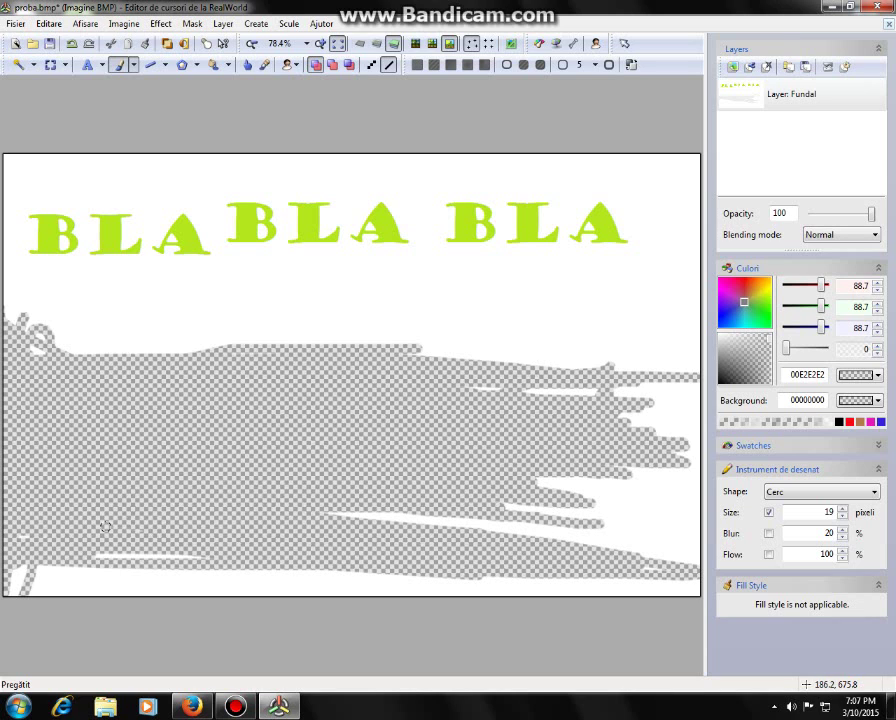
{"action": "mouse_move", "coordinate": [157, 549]}
{"action": "left_mouse_down"}
{"action": "mouse_move", "coordinate": [4, 597]}
{"action": "mouse_move", "coordinate": [58, 588]}
{"action": "mouse_move", "coordinate": [663, 620]}
{"action": "mouse_move", "coordinate": [483, 578]}
{"action": "mouse_move", "coordinate": [701, 592]}
{"action": "mouse_move", "coordinate": [521, 569]}
{"action": "mouse_move", "coordinate": [611, 616]}
{"action": "left_mouse_up"}
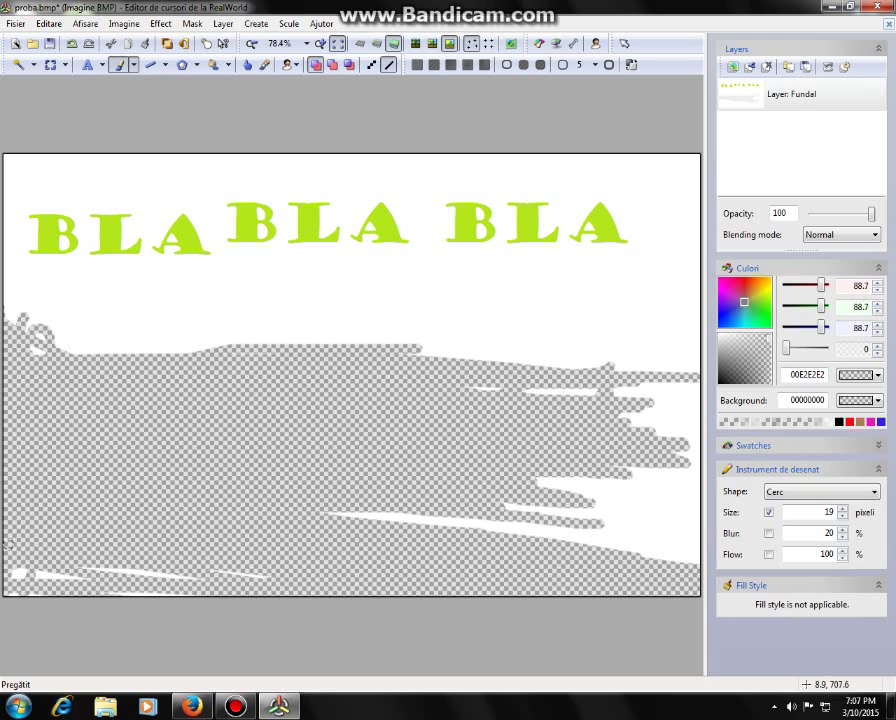
{"action": "mouse_move", "coordinate": [8, 545]}
{"action": "left_mouse_down"}
{"action": "mouse_move", "coordinate": [33, 584]}
{"action": "mouse_move", "coordinate": [226, 580]}
{"action": "mouse_move", "coordinate": [303, 602]}
{"action": "mouse_move", "coordinate": [144, 601]}
{"action": "left_mouse_up"}
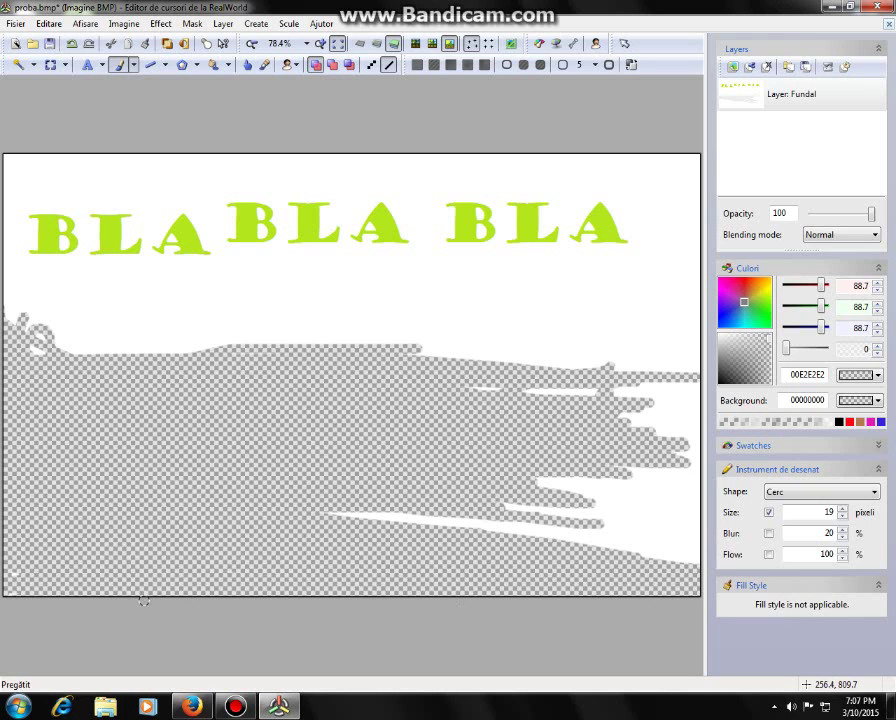
{"action": "mouse_move", "coordinate": [386, 587]}
{"action": "left_mouse_down"}
{"action": "mouse_move", "coordinate": [688, 541]}
{"action": "mouse_move", "coordinate": [432, 502]}
{"action": "mouse_move", "coordinate": [235, 530]}
{"action": "mouse_move", "coordinate": [633, 567]}
{"action": "mouse_move", "coordinate": [336, 508]}
{"action": "left_mouse_up"}
{"action": "mouse_move", "coordinate": [581, 540]}
{"action": "left_mouse_down"}
{"action": "mouse_move", "coordinate": [717, 557]}
{"action": "mouse_move", "coordinate": [674, 602]}
{"action": "mouse_move", "coordinate": [675, 430]}
{"action": "mouse_move", "coordinate": [690, 332]}
{"action": "mouse_move", "coordinate": [673, 517]}
{"action": "mouse_move", "coordinate": [636, 442]}
{"action": "mouse_move", "coordinate": [664, 504]}
{"action": "mouse_move", "coordinate": [690, 458]}
{"action": "mouse_move", "coordinate": [384, 523]}
{"action": "mouse_move", "coordinate": [548, 517]}
{"action": "mouse_move", "coordinate": [701, 538]}
{"action": "left_mouse_up"}
{"action": "left_click_drag", "start_coordinate": [580, 496], "coordinate": [602, 491]}
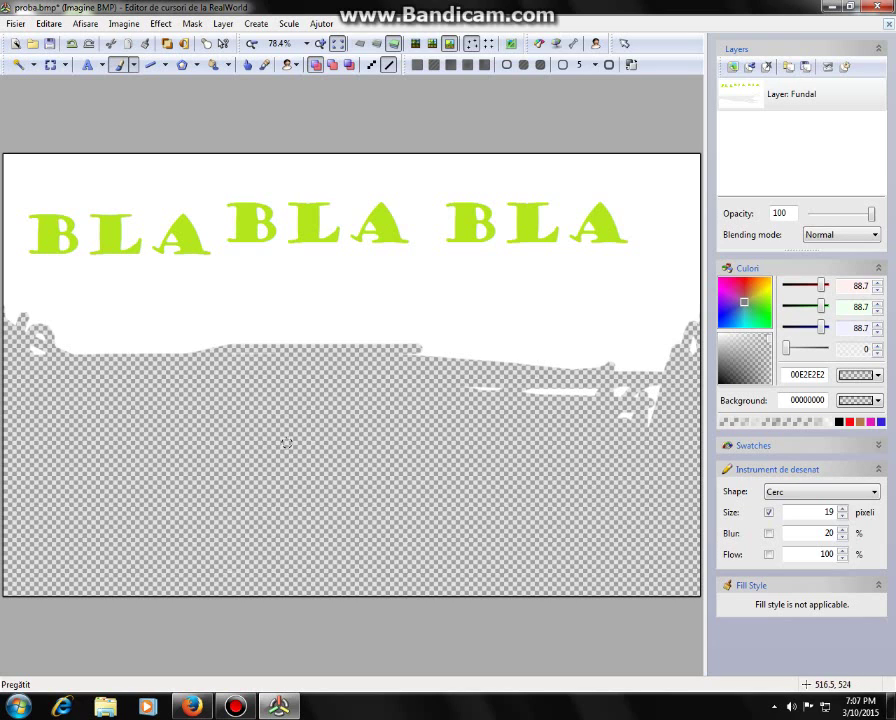
{"action": "mouse_move", "coordinate": [669, 410]}
{"action": "left_mouse_down"}
{"action": "mouse_move", "coordinate": [684, 378]}
{"action": "mouse_move", "coordinate": [667, 341]}
{"action": "left_mouse_up"}
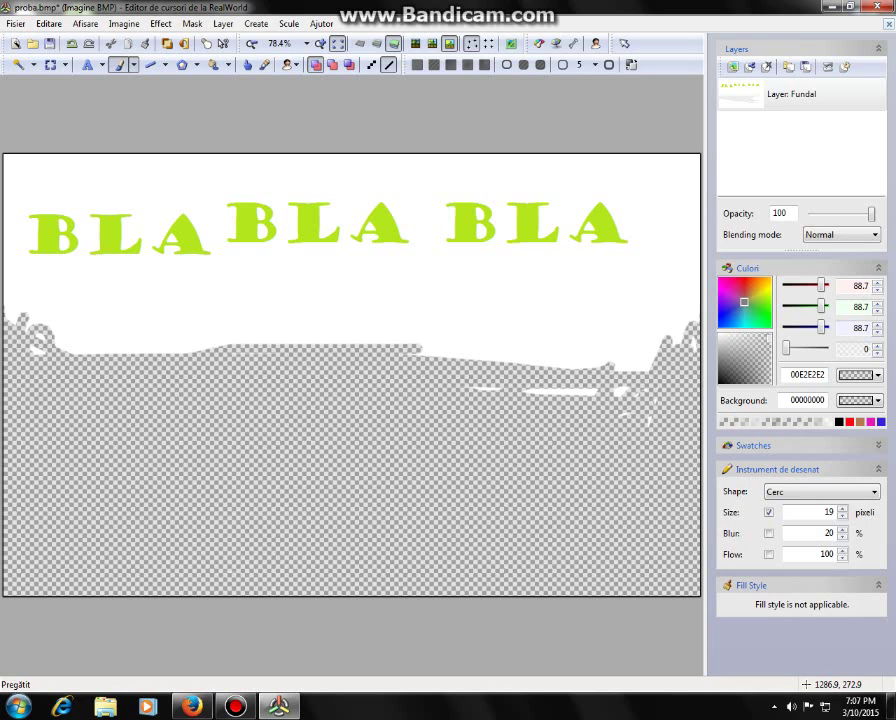
Brush away the white background along the canvas's right edge, closer beneath the text and above the third BLA
{"action": "left_click_drag", "start_coordinate": [698, 303], "coordinate": [684, 338]}
{"action": "mouse_move", "coordinate": [697, 220]}
{"action": "left_mouse_down"}
{"action": "mouse_move", "coordinate": [688, 166]}
{"action": "mouse_move", "coordinate": [679, 199]}
{"action": "mouse_move", "coordinate": [681, 211]}
{"action": "mouse_move", "coordinate": [685, 180]}
{"action": "mouse_move", "coordinate": [684, 327]}
{"action": "mouse_move", "coordinate": [680, 248]}
{"action": "mouse_move", "coordinate": [694, 187]}
{"action": "mouse_move", "coordinate": [640, 359]}
{"action": "mouse_move", "coordinate": [369, 390]}
{"action": "mouse_move", "coordinate": [622, 362]}
{"action": "mouse_move", "coordinate": [533, 361]}
{"action": "left_mouse_up"}
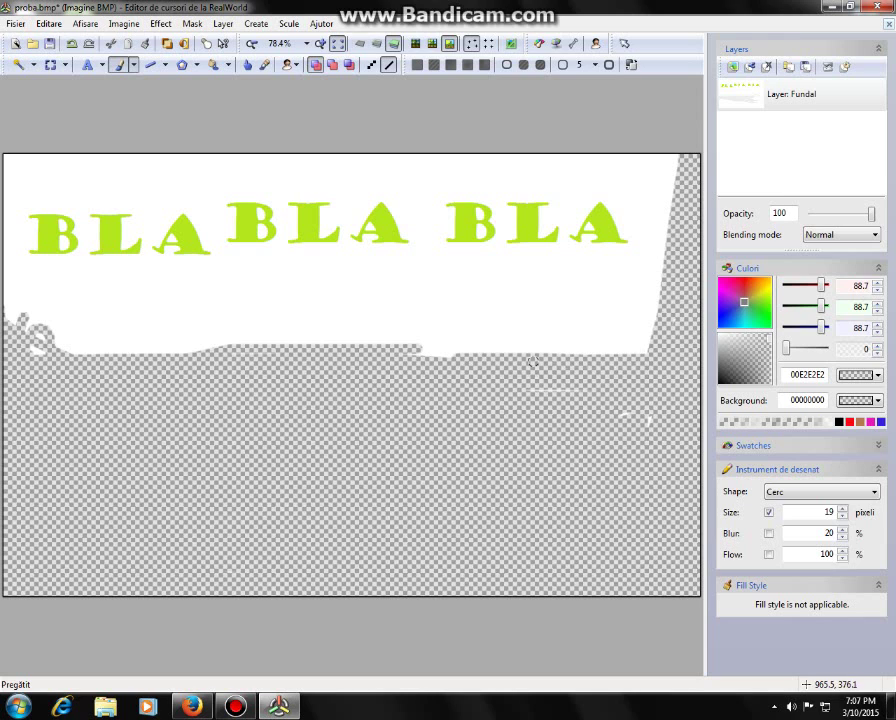
{"action": "mouse_move", "coordinate": [418, 349]}
{"action": "left_mouse_down"}
{"action": "mouse_move", "coordinate": [443, 317]}
{"action": "mouse_move", "coordinate": [235, 335]}
{"action": "mouse_move", "coordinate": [243, 325]}
{"action": "mouse_move", "coordinate": [255, 333]}
{"action": "mouse_move", "coordinate": [389, 308]}
{"action": "mouse_move", "coordinate": [280, 303]}
{"action": "mouse_move", "coordinate": [273, 336]}
{"action": "mouse_move", "coordinate": [142, 353]}
{"action": "mouse_move", "coordinate": [10, 302]}
{"action": "mouse_move", "coordinate": [3, 346]}
{"action": "mouse_move", "coordinate": [12, 372]}
{"action": "mouse_move", "coordinate": [75, 353]}
{"action": "mouse_move", "coordinate": [2, 403]}
{"action": "left_mouse_up"}
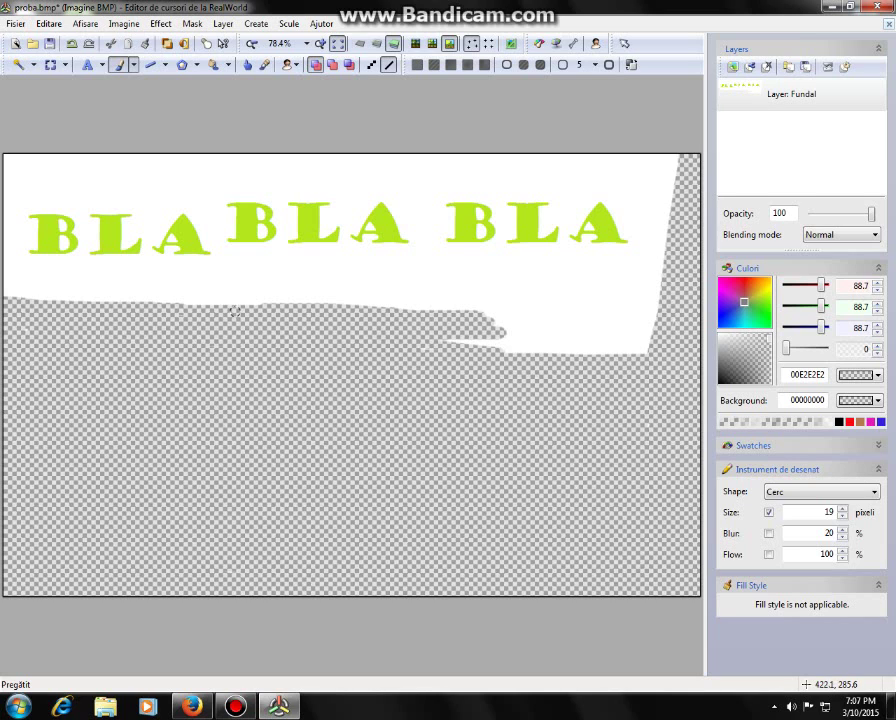
{"action": "mouse_move", "coordinate": [540, 354]}
{"action": "left_mouse_down"}
{"action": "mouse_move", "coordinate": [423, 351]}
{"action": "mouse_move", "coordinate": [654, 348]}
{"action": "mouse_move", "coordinate": [516, 341]}
{"action": "mouse_move", "coordinate": [414, 311]}
{"action": "mouse_move", "coordinate": [462, 327]}
{"action": "mouse_move", "coordinate": [656, 312]}
{"action": "mouse_move", "coordinate": [664, 264]}
{"action": "mouse_move", "coordinate": [641, 271]}
{"action": "mouse_move", "coordinate": [669, 182]}
{"action": "mouse_move", "coordinate": [628, 160]}
{"action": "mouse_move", "coordinate": [668, 183]}
{"action": "mouse_move", "coordinate": [679, 168]}
{"action": "mouse_move", "coordinate": [617, 175]}
{"action": "mouse_move", "coordinate": [460, 154]}
{"action": "mouse_move", "coordinate": [562, 152]}
{"action": "mouse_move", "coordinate": [402, 161]}
{"action": "mouse_move", "coordinate": [506, 183]}
{"action": "mouse_move", "coordinate": [495, 162]}
{"action": "mouse_move", "coordinate": [533, 181]}
{"action": "mouse_move", "coordinate": [694, 182]}
{"action": "mouse_move", "coordinate": [589, 184]}
{"action": "left_mouse_up"}
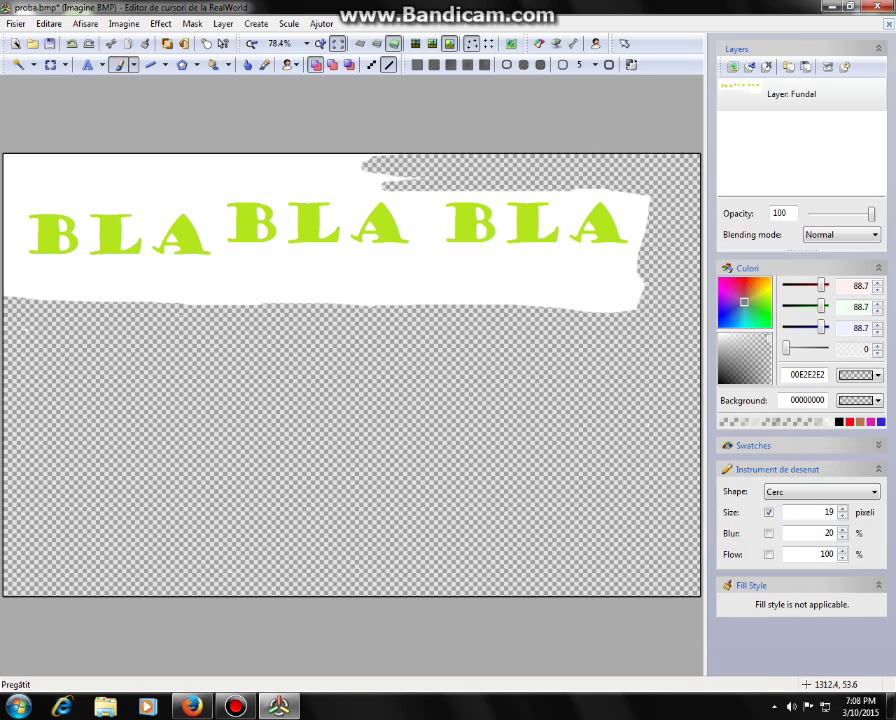
Brush away the white background above the first two BLA words and along the canvas's left edge
{"action": "mouse_move", "coordinate": [453, 186]}
{"action": "left_mouse_down"}
{"action": "mouse_move", "coordinate": [3, 183]}
{"action": "mouse_move", "coordinate": [43, 180]}
{"action": "mouse_move", "coordinate": [1, 158]}
{"action": "mouse_move", "coordinate": [33, 176]}
{"action": "mouse_move", "coordinate": [1, 174]}
{"action": "mouse_move", "coordinate": [171, 158]}
{"action": "left_mouse_up"}
{"action": "mouse_move", "coordinate": [301, 152]}
{"action": "left_mouse_down"}
{"action": "mouse_move", "coordinate": [391, 176]}
{"action": "mouse_move", "coordinate": [212, 160]}
{"action": "mouse_move", "coordinate": [378, 182]}
{"action": "mouse_move", "coordinate": [207, 185]}
{"action": "mouse_move", "coordinate": [392, 188]}
{"action": "left_mouse_up"}
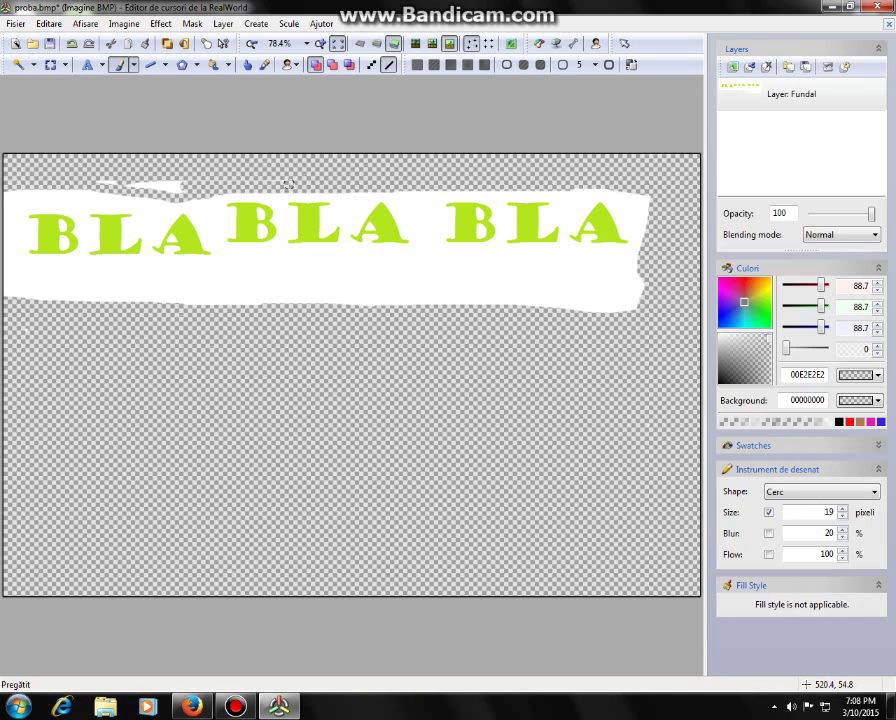
{"action": "left_click_drag", "start_coordinate": [189, 188], "coordinate": [111, 182]}
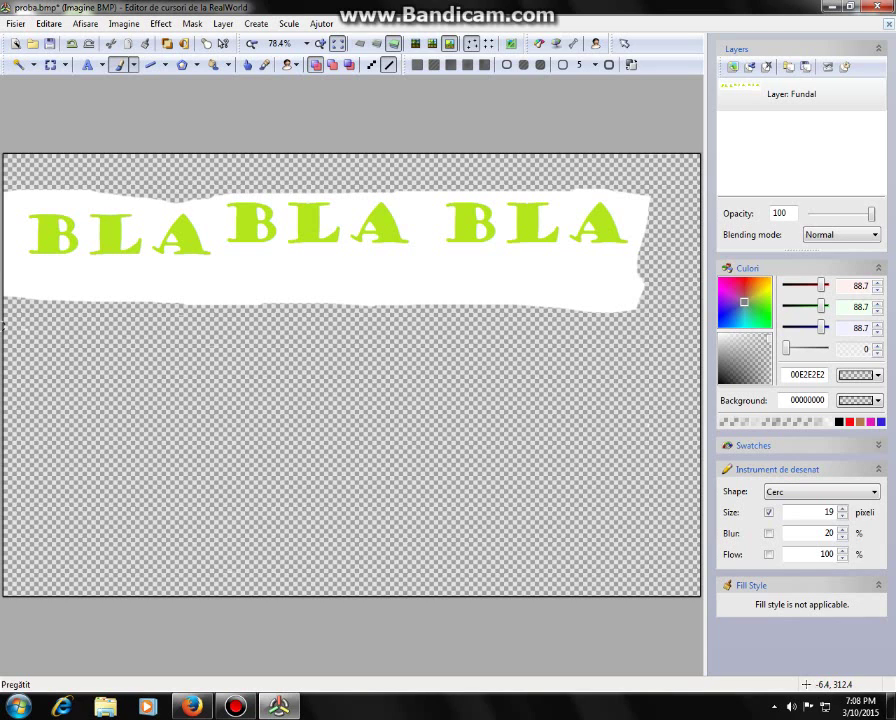
{"action": "mouse_move", "coordinate": [18, 190]}
{"action": "left_mouse_down"}
{"action": "mouse_move", "coordinate": [4, 302]}
{"action": "mouse_move", "coordinate": [11, 227]}
{"action": "mouse_move", "coordinate": [19, 226]}
{"action": "mouse_move", "coordinate": [15, 297]}
{"action": "mouse_move", "coordinate": [13, 234]}
{"action": "mouse_move", "coordinate": [10, 290]}
{"action": "left_mouse_up"}
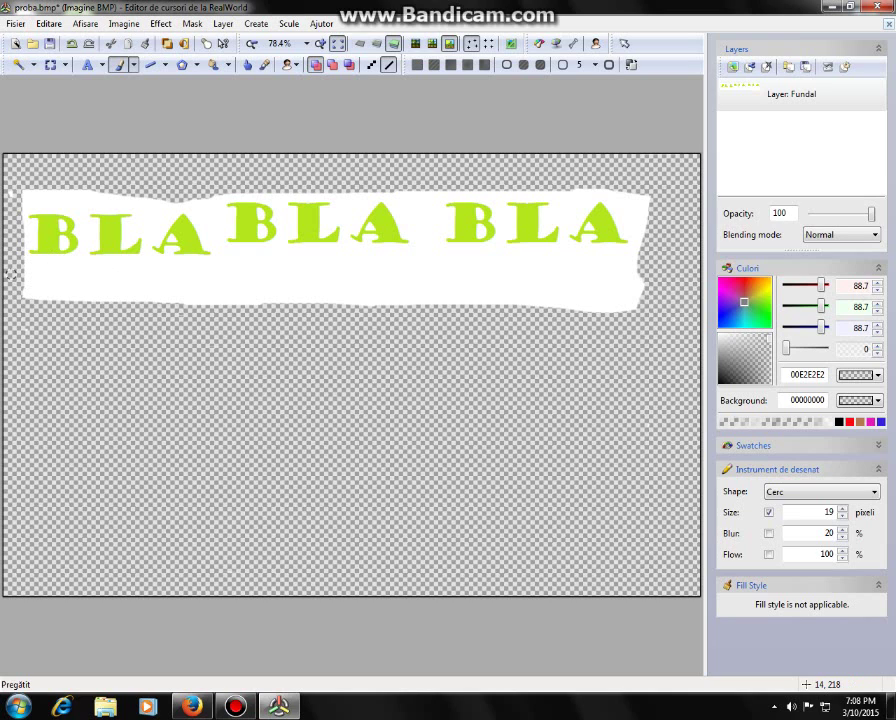
Trim the white strip below the BLA text and make the gap between the second and third BLA transparent
{"action": "mouse_move", "coordinate": [12, 273]}
{"action": "left_mouse_down"}
{"action": "mouse_move", "coordinate": [636, 282]}
{"action": "mouse_move", "coordinate": [572, 308]}
{"action": "mouse_move", "coordinate": [631, 296]}
{"action": "mouse_move", "coordinate": [478, 316]}
{"action": "left_mouse_up"}
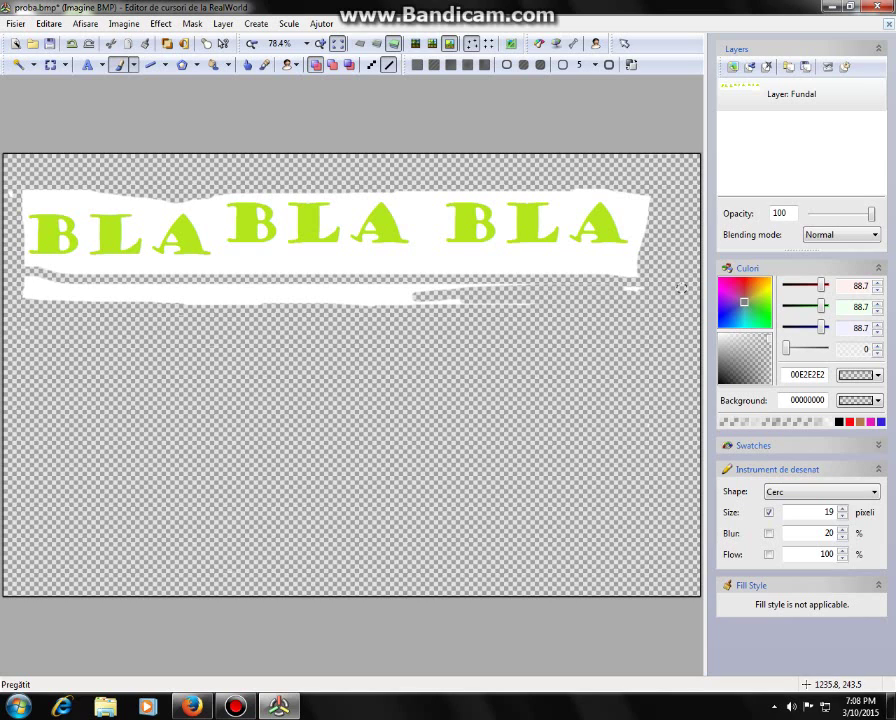
{"action": "left_click_drag", "start_coordinate": [682, 288], "coordinate": [388, 293]}
{"action": "mouse_move", "coordinate": [484, 320]}
{"action": "left_mouse_down"}
{"action": "mouse_move", "coordinate": [433, 295]}
{"action": "mouse_move", "coordinate": [372, 289]}
{"action": "mouse_move", "coordinate": [440, 305]}
{"action": "mouse_move", "coordinate": [388, 309]}
{"action": "mouse_move", "coordinate": [437, 304]}
{"action": "mouse_move", "coordinate": [422, 309]}
{"action": "mouse_move", "coordinate": [284, 288]}
{"action": "mouse_move", "coordinate": [151, 301]}
{"action": "mouse_move", "coordinate": [281, 293]}
{"action": "mouse_move", "coordinate": [209, 283]}
{"action": "mouse_move", "coordinate": [55, 290]}
{"action": "mouse_move", "coordinate": [25, 272]}
{"action": "mouse_move", "coordinate": [99, 287]}
{"action": "left_mouse_up"}
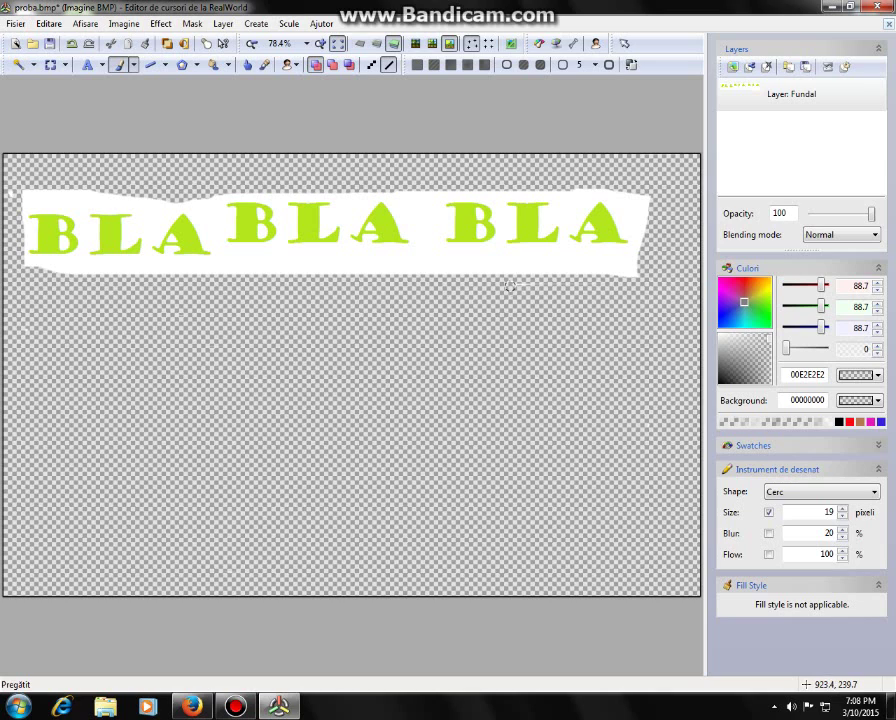
{"action": "mouse_move", "coordinate": [514, 285]}
{"action": "left_mouse_down"}
{"action": "mouse_move", "coordinate": [577, 287]}
{"action": "mouse_move", "coordinate": [646, 274]}
{"action": "mouse_move", "coordinate": [573, 268]}
{"action": "mouse_move", "coordinate": [330, 282]}
{"action": "left_mouse_up"}
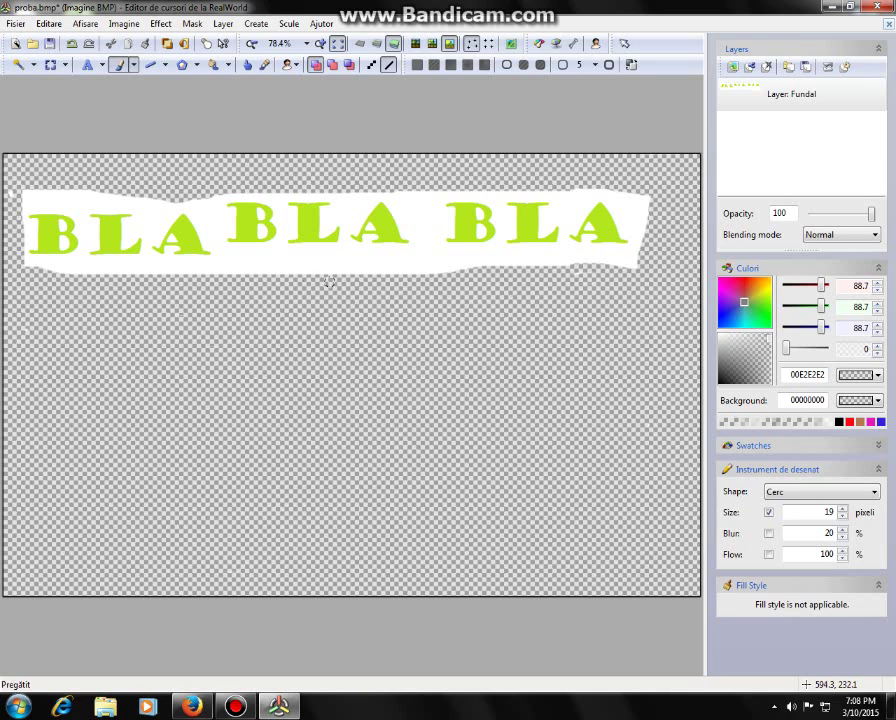
{"action": "mouse_move", "coordinate": [444, 283]}
{"action": "left_mouse_down"}
{"action": "mouse_move", "coordinate": [435, 182]}
{"action": "mouse_move", "coordinate": [406, 198]}
{"action": "mouse_move", "coordinate": [416, 250]}
{"action": "mouse_move", "coordinate": [443, 271]}
{"action": "left_mouse_up"}
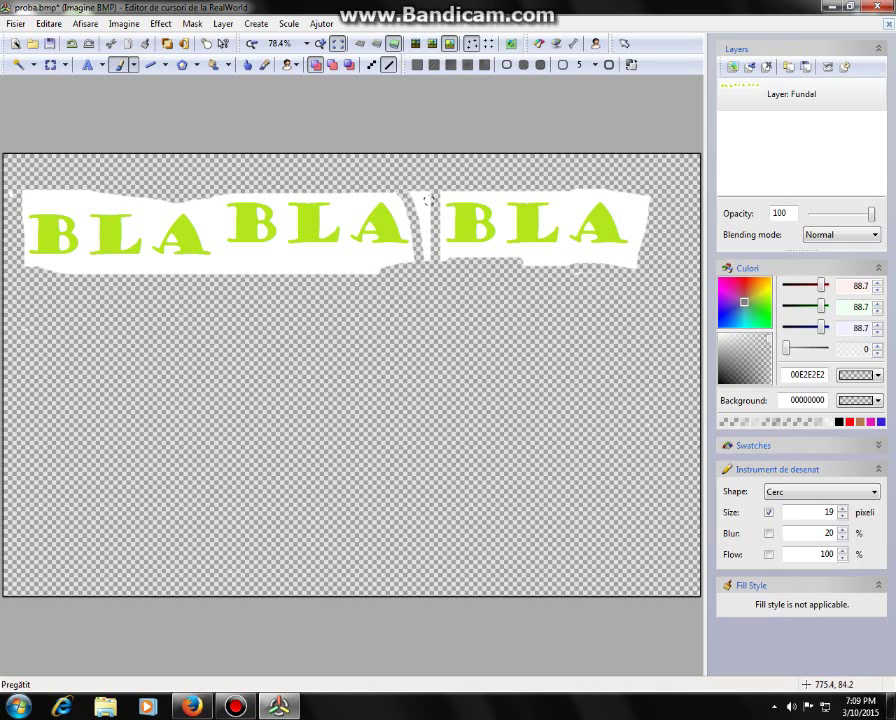
{"action": "mouse_move", "coordinate": [416, 195]}
{"action": "left_mouse_down"}
{"action": "mouse_move", "coordinate": [432, 202]}
{"action": "mouse_move", "coordinate": [427, 246]}
{"action": "mouse_move", "coordinate": [414, 202]}
{"action": "left_mouse_up"}
{"action": "left_click", "coordinate": [235, 706]}
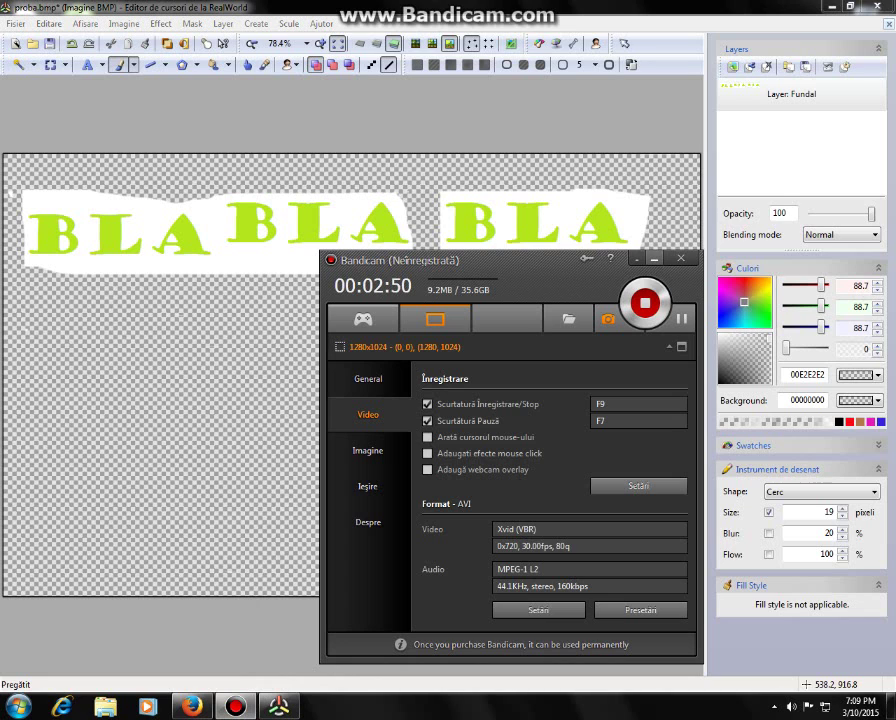
{"action": "left_click", "coordinate": [654, 259]}
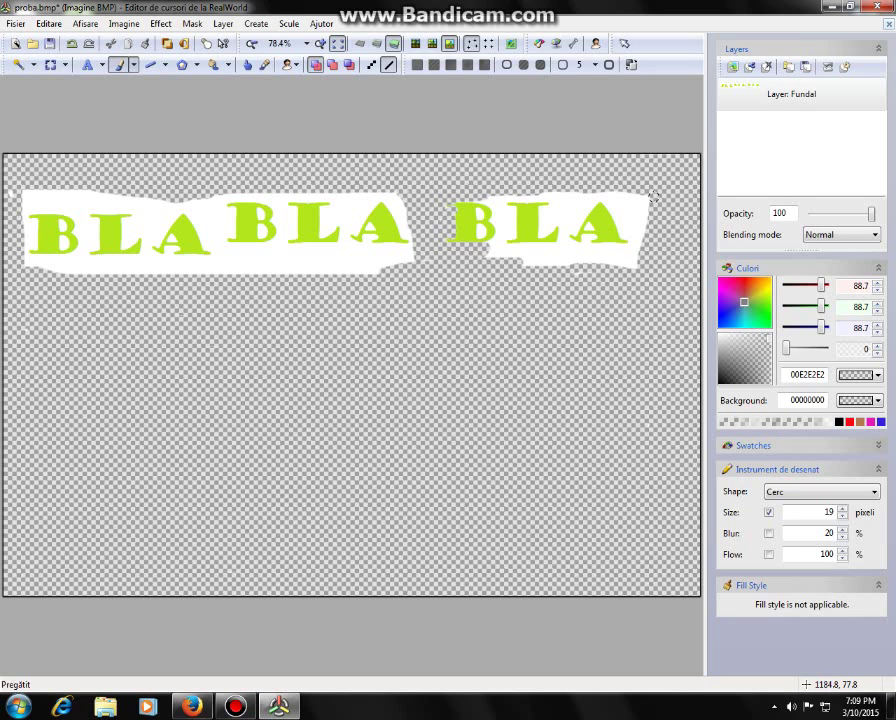
Brush away the white to the right of and below the letters of the third BLA
{"action": "mouse_move", "coordinate": [653, 197]}
{"action": "left_mouse_down"}
{"action": "mouse_move", "coordinate": [626, 216]}
{"action": "mouse_move", "coordinate": [675, 201]}
{"action": "left_mouse_up"}
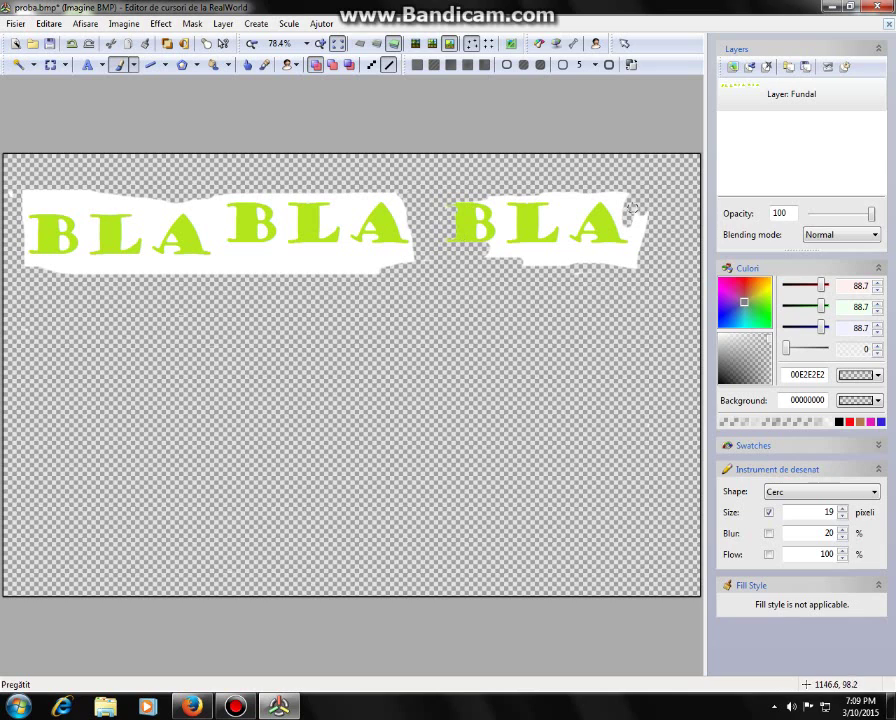
{"action": "mouse_move", "coordinate": [629, 227]}
{"action": "left_mouse_down"}
{"action": "mouse_move", "coordinate": [645, 265]}
{"action": "mouse_move", "coordinate": [627, 274]}
{"action": "mouse_move", "coordinate": [639, 246]}
{"action": "mouse_move", "coordinate": [646, 254]}
{"action": "mouse_move", "coordinate": [604, 250]}
{"action": "left_mouse_up"}
{"action": "mouse_move", "coordinate": [617, 249]}
{"action": "left_mouse_down"}
{"action": "mouse_move", "coordinate": [510, 257]}
{"action": "mouse_move", "coordinate": [563, 245]}
{"action": "left_mouse_up"}
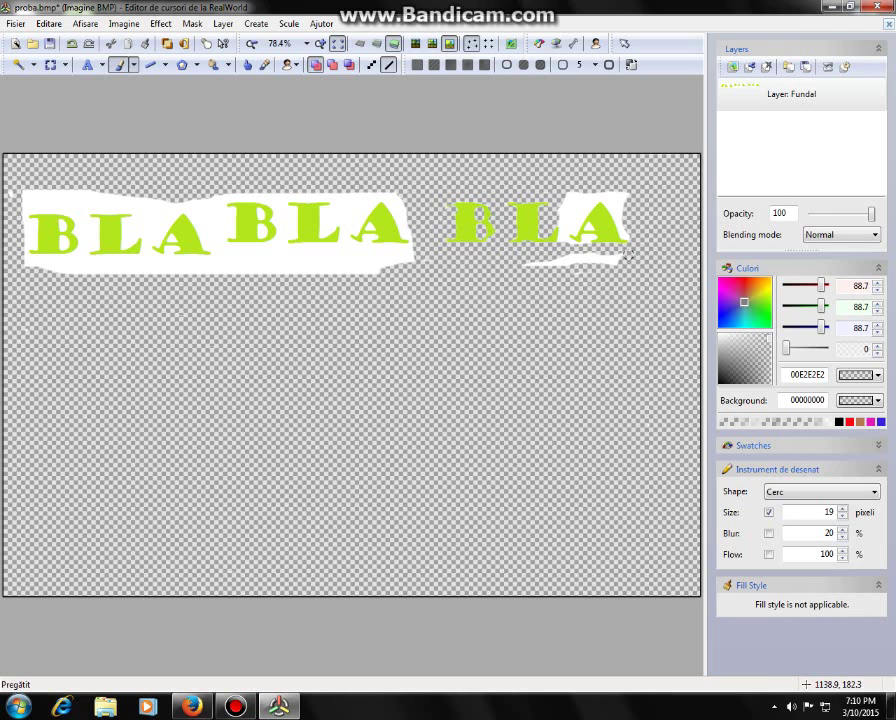
{"action": "mouse_move", "coordinate": [613, 256]}
{"action": "left_mouse_down"}
{"action": "mouse_move", "coordinate": [648, 258]}
{"action": "mouse_move", "coordinate": [592, 277]}
{"action": "mouse_move", "coordinate": [526, 265]}
{"action": "left_mouse_up"}
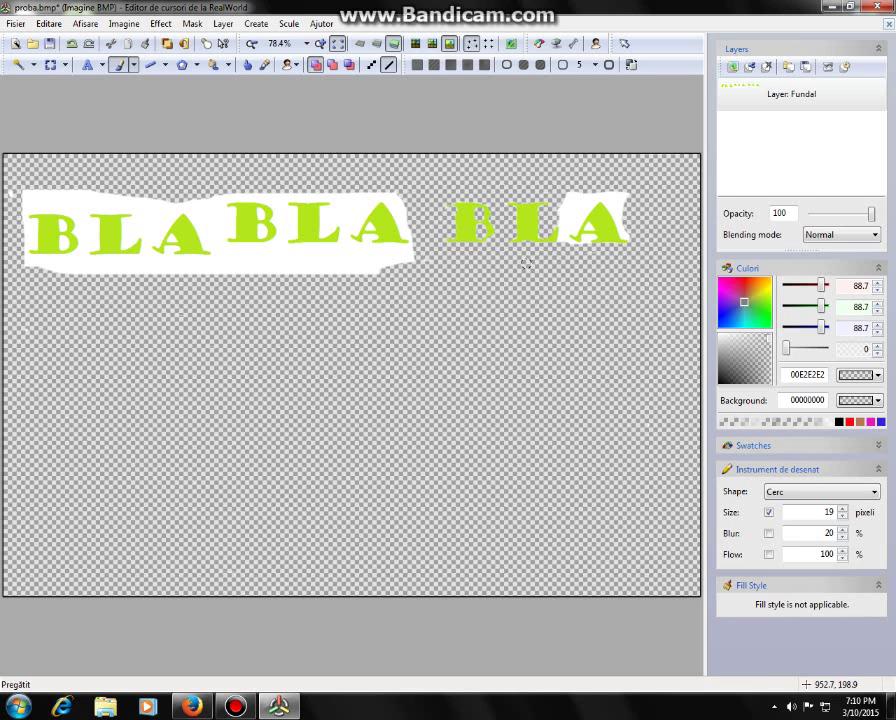
{"action": "left_click", "coordinate": [235, 706]}
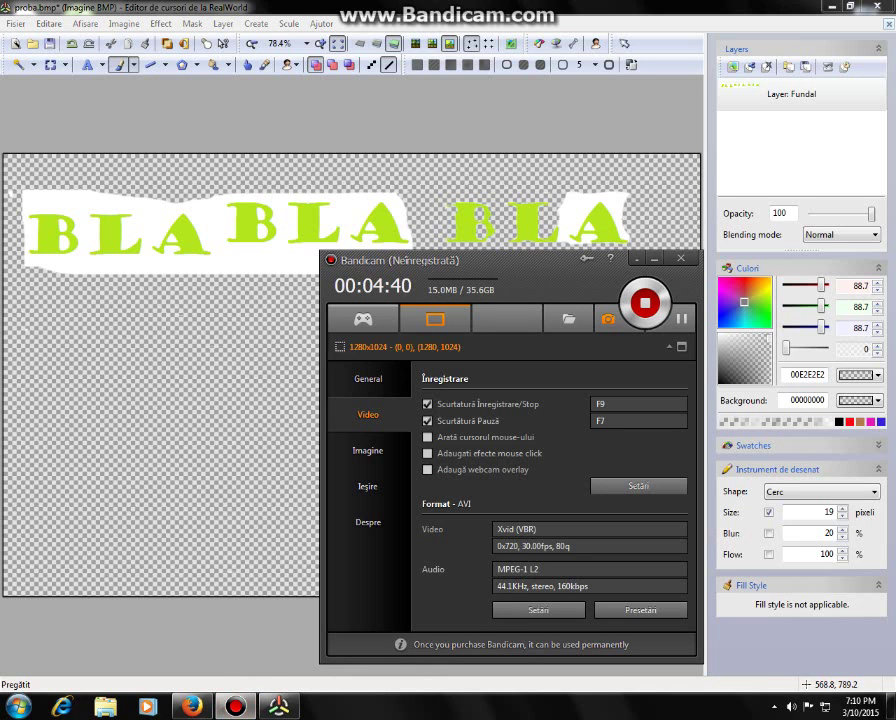
{"action": "left_click", "coordinate": [655, 259]}
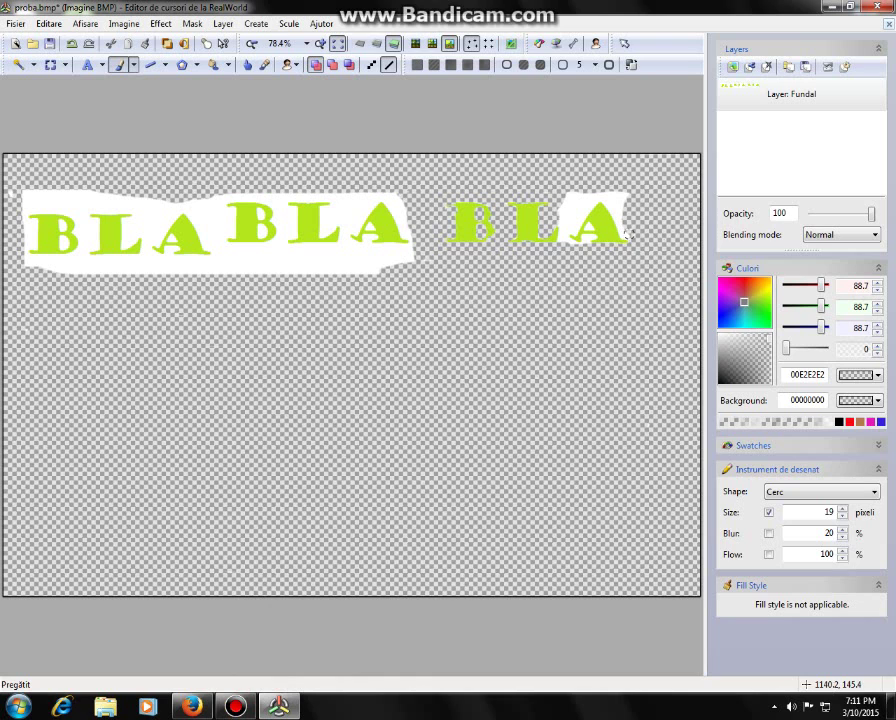
{"action": "left_click", "coordinate": [235, 706]}
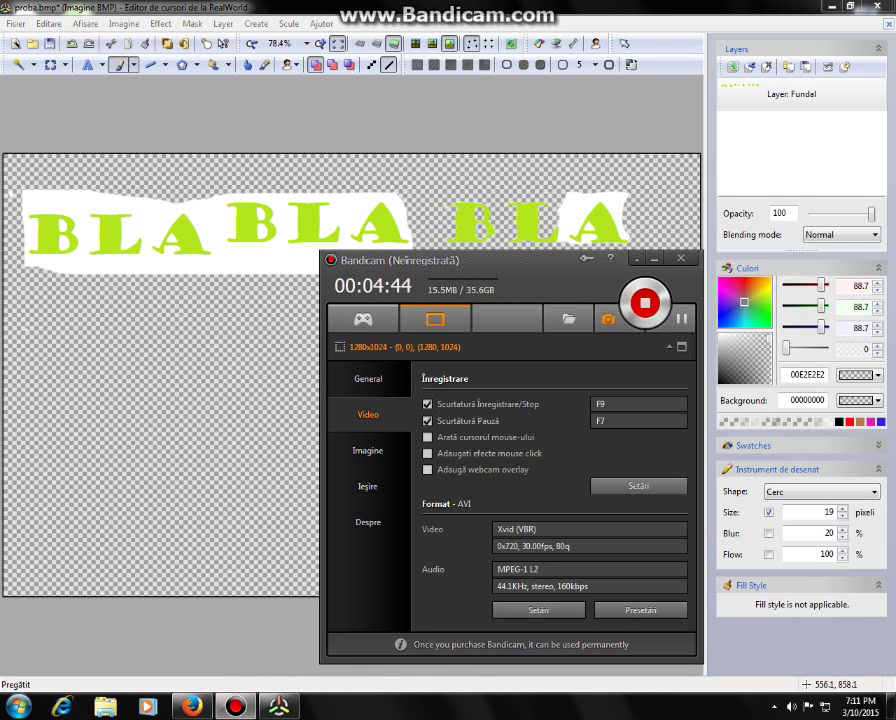
{"action": "left_click", "coordinate": [653, 258]}
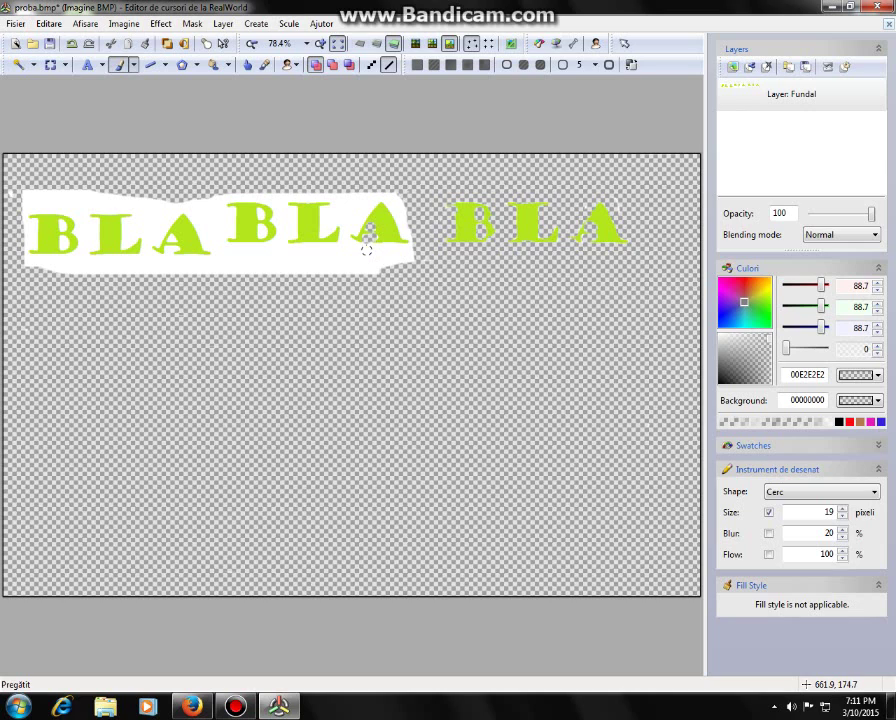
Brush transparency below the first two BLA words and around the L and A of the first BLA
{"action": "mouse_move", "coordinate": [368, 240]}
{"action": "left_mouse_down"}
{"action": "mouse_move", "coordinate": [402, 246]}
{"action": "mouse_move", "coordinate": [407, 257]}
{"action": "mouse_move", "coordinate": [344, 270]}
{"action": "mouse_move", "coordinate": [384, 261]}
{"action": "left_mouse_up"}
{"action": "mouse_move", "coordinate": [305, 267]}
{"action": "left_mouse_down"}
{"action": "mouse_move", "coordinate": [192, 282]}
{"action": "mouse_move", "coordinate": [130, 262]}
{"action": "mouse_move", "coordinate": [57, 271]}
{"action": "mouse_move", "coordinate": [79, 265]}
{"action": "left_mouse_up"}
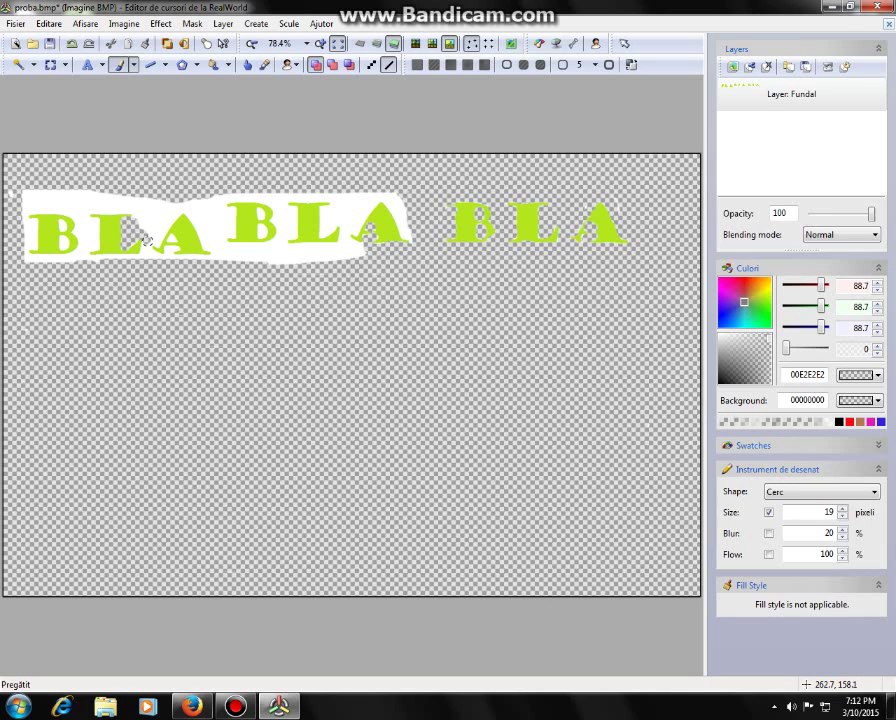
{"action": "mouse_move", "coordinate": [148, 200]}
{"action": "left_mouse_down"}
{"action": "mouse_move", "coordinate": [8, 204]}
{"action": "mouse_move", "coordinate": [59, 187]}
{"action": "mouse_move", "coordinate": [92, 221]}
{"action": "left_mouse_up"}
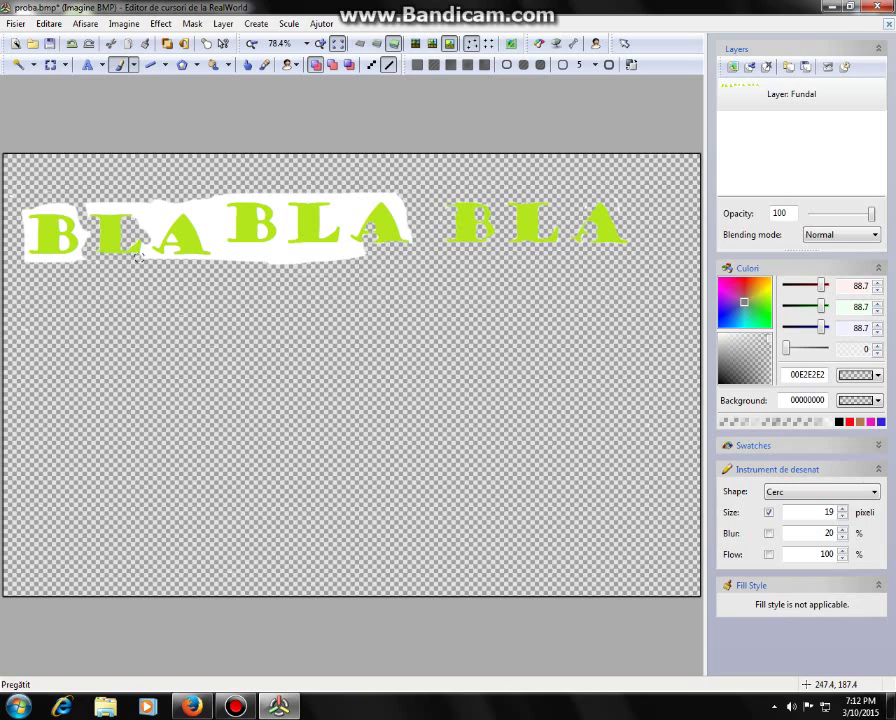
{"action": "left_click_drag", "start_coordinate": [145, 242], "coordinate": [226, 235]}
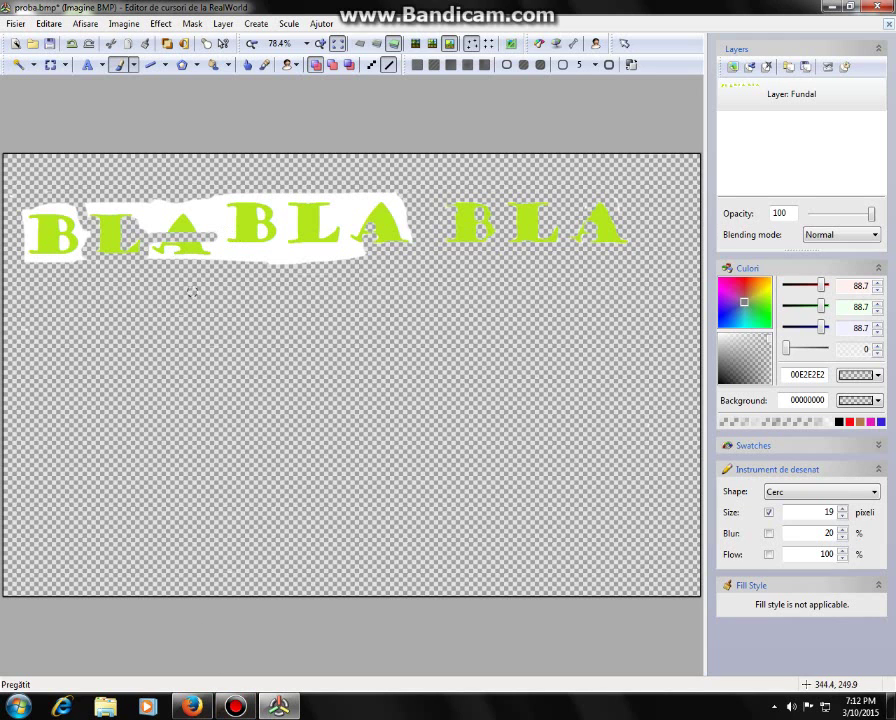
Minimize the image editor, open the ewf document in Word and write "scuze dar voi nu vaceti asta"
{"action": "left_click", "coordinate": [832, 6]}
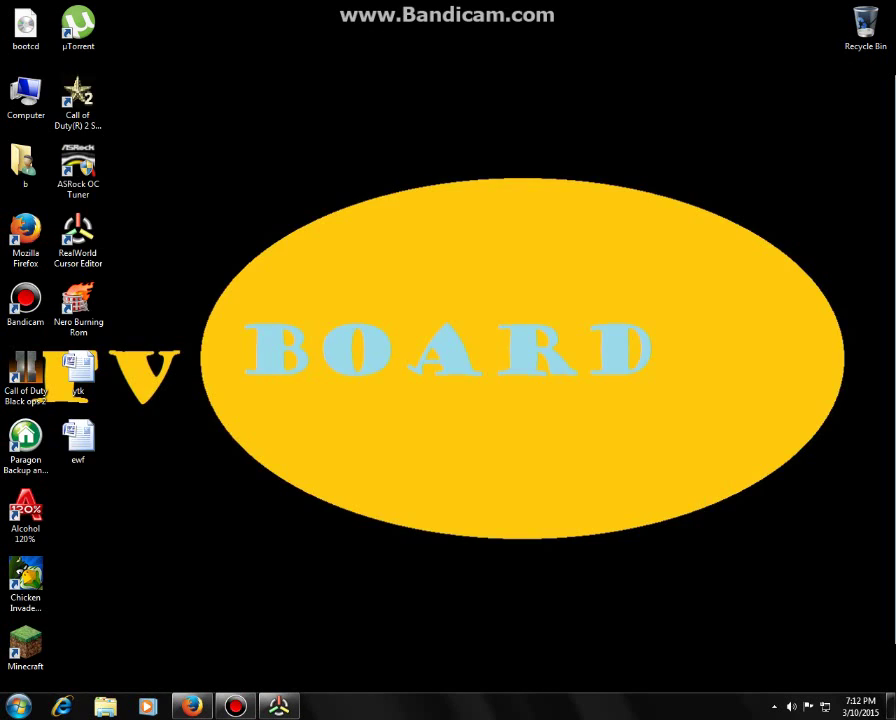
{"action": "double_click", "coordinate": [78, 436]}
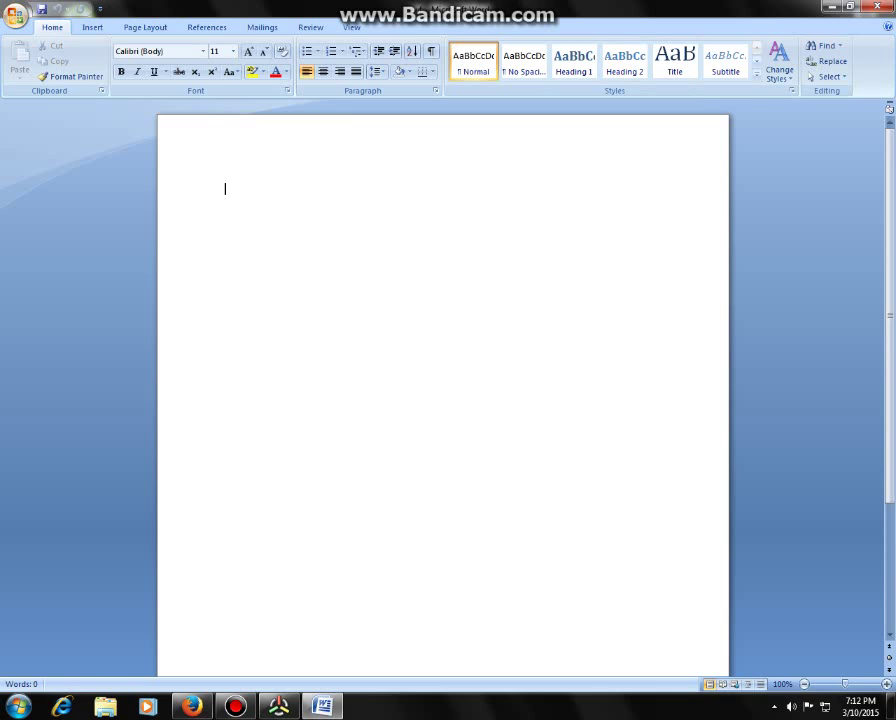
{"action": "type", "text": "scuze dar voi nu vac"}
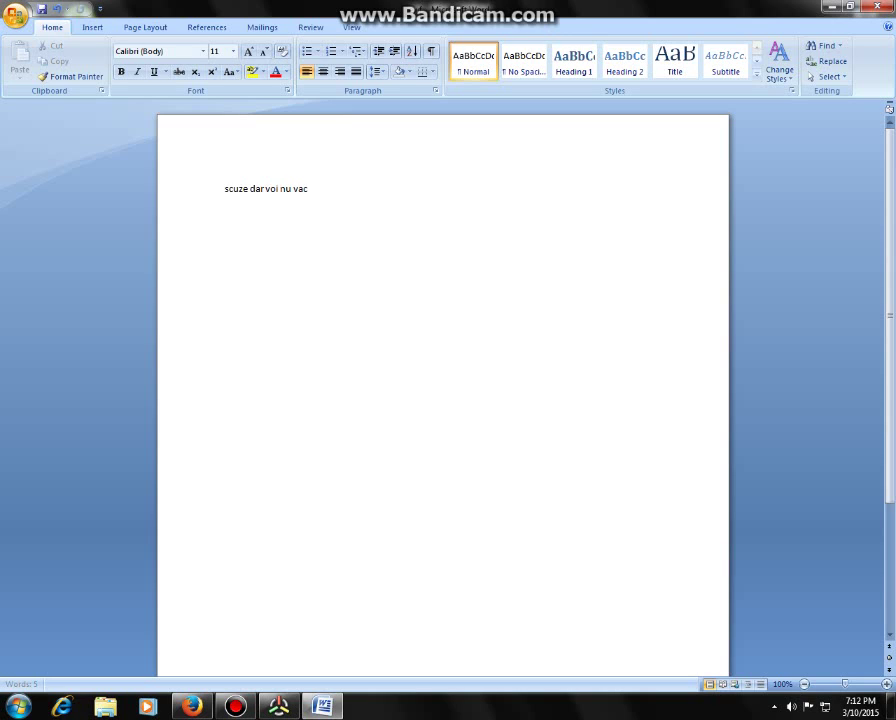
{"action": "type", "text": "eti asta"}
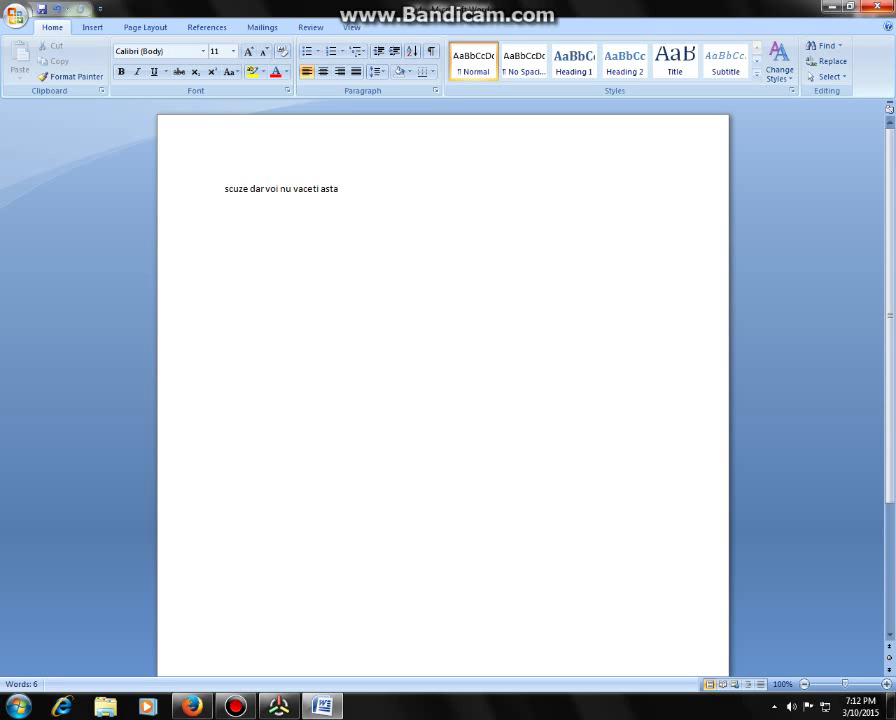
Delete the whole note from the ewf document and close it, saving the changes
{"action": "key", "text": "BackSpace"}
{"action": "key", "text": "BackSpace"}
{"action": "key", "text": "BackSpace"}
{"action": "key", "text": "BackSpace"}
{"action": "key", "text": "BackSpace"}
{"action": "key", "text": "BackSpace"}
{"action": "key", "text": "BackSpace"}
{"action": "key", "text": "BackSpace"}
{"action": "key", "text": "BackSpace"}
{"action": "key", "text": "BackSpace"}
{"action": "key", "text": "BackSpace"}
{"action": "key", "text": "BackSpace"}
{"action": "key", "text": "BackSpace"}
{"action": "key", "text": "BackSpace"}
{"action": "key", "text": "BackSpace"}
{"action": "key", "text": "BackSpace"}
{"action": "key", "text": "BackSpace"}
{"action": "key", "text": "BackSpace"}
{"action": "key", "text": "BackSpace"}
{"action": "key", "text": "BackSpace"}
{"action": "key", "text": "BackSpace"}
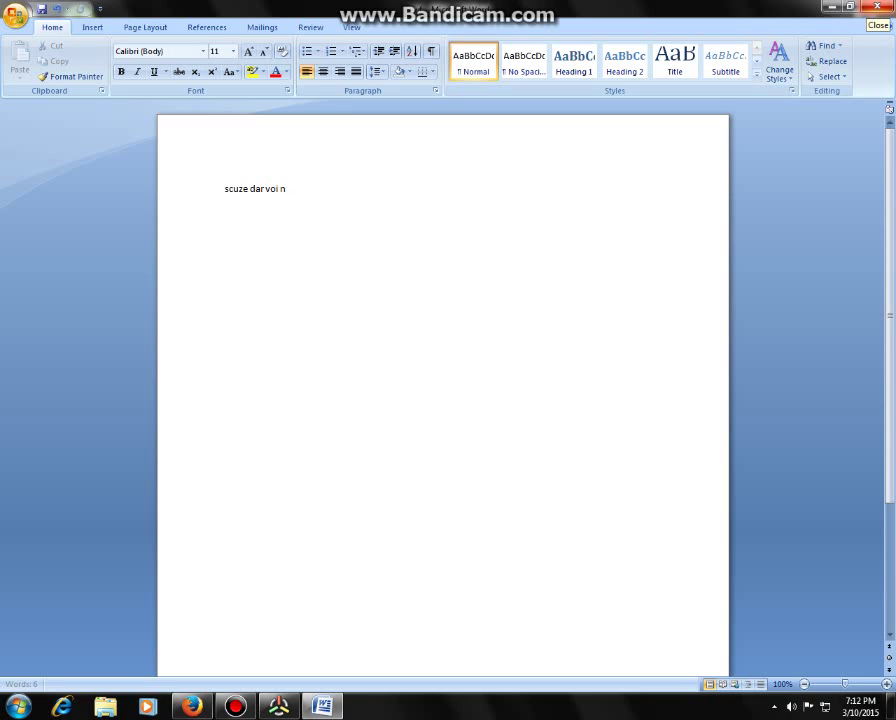
{"action": "left_click", "coordinate": [876, 8]}
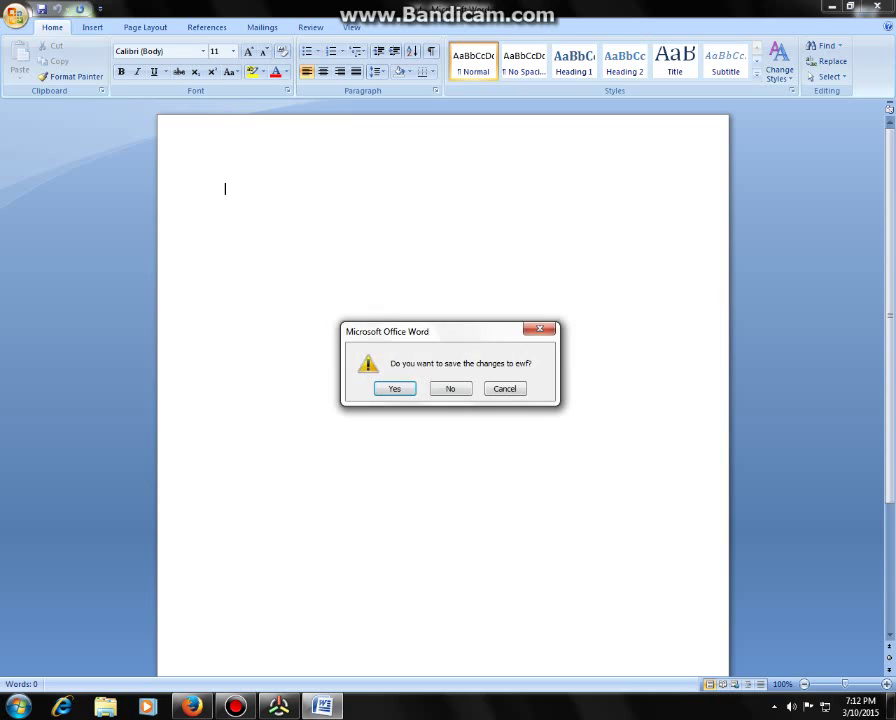
{"action": "key", "text": "Return"}
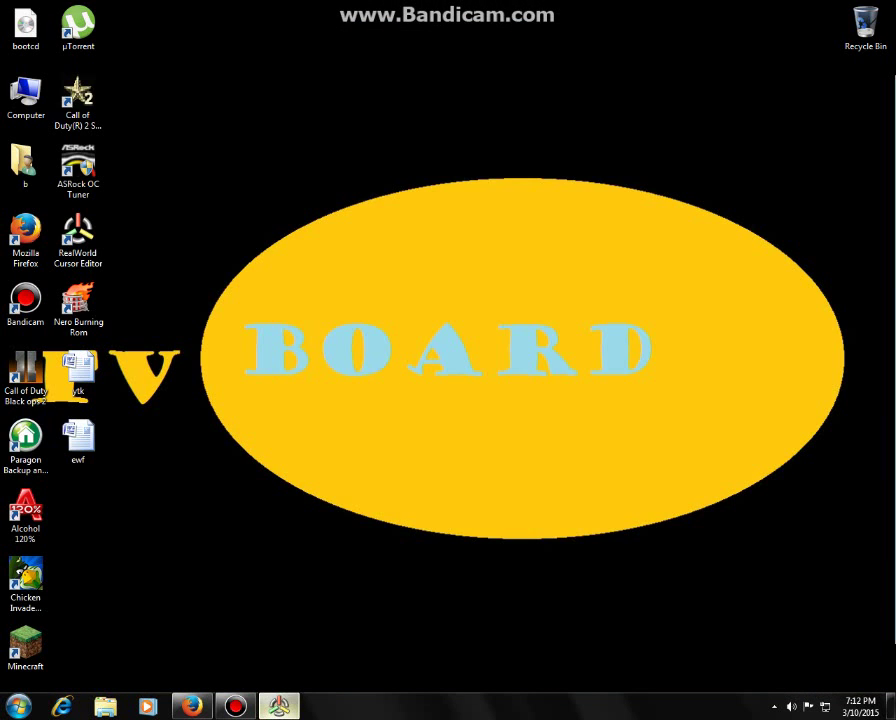
Switch back to RealWorld Cursor Editor and brush away the white around the first BLA and the A of the second BLA
{"action": "left_click", "coordinate": [279, 706]}
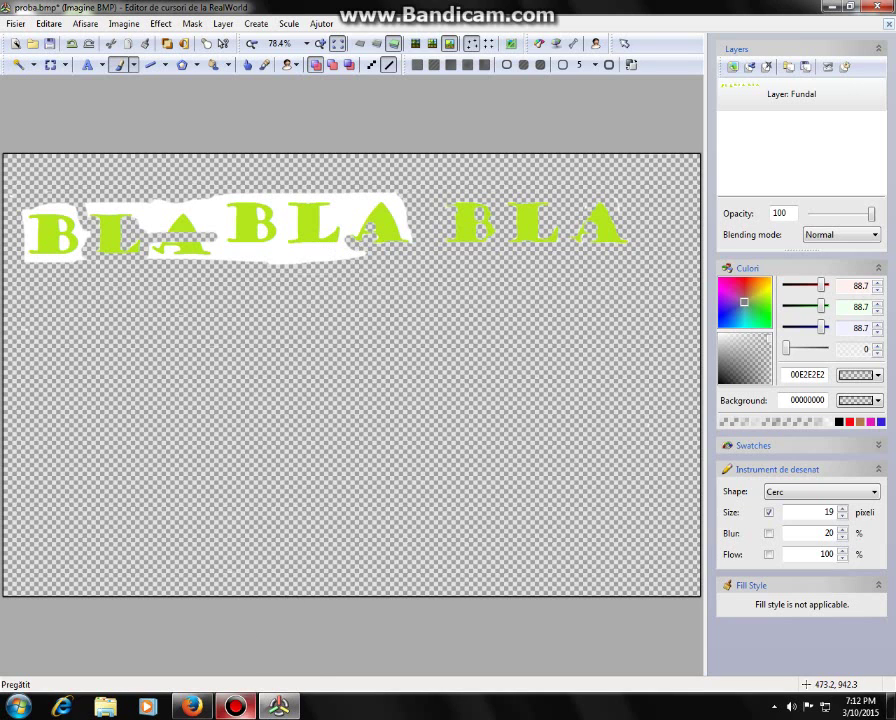
{"action": "left_click", "coordinate": [235, 706]}
{"action": "left_click", "coordinate": [654, 259]}
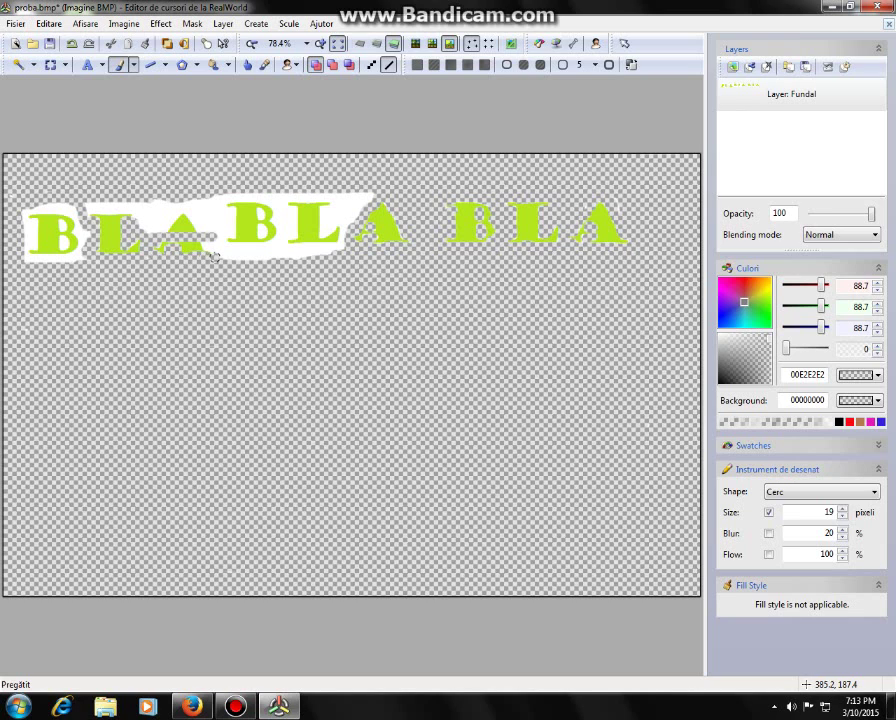
{"action": "left_click_drag", "start_coordinate": [207, 247], "coordinate": [198, 226]}
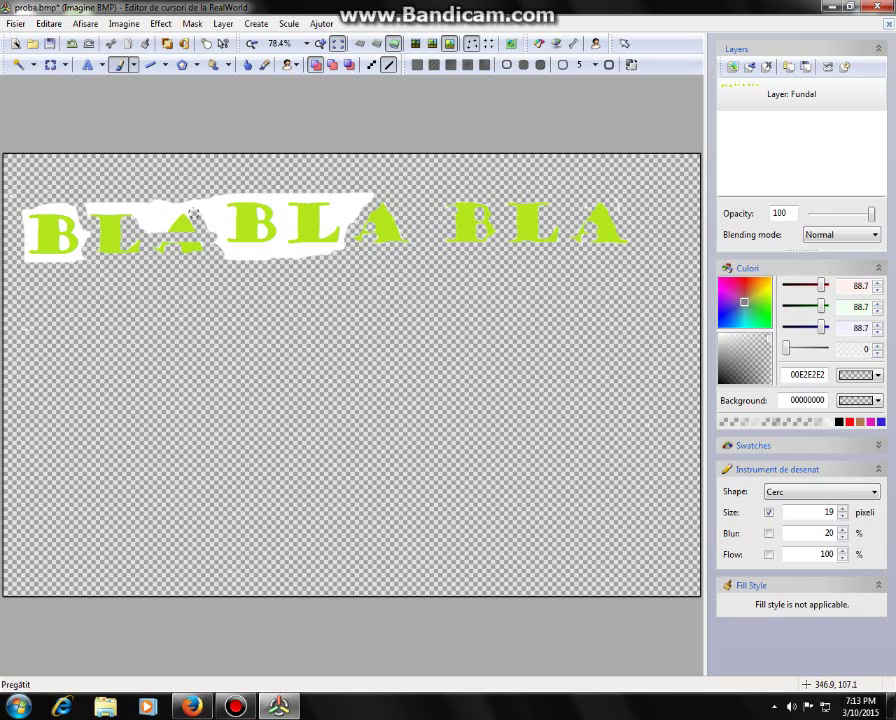
{"action": "mouse_move", "coordinate": [185, 208]}
{"action": "left_mouse_down"}
{"action": "mouse_move", "coordinate": [163, 233]}
{"action": "mouse_move", "coordinate": [150, 231]}
{"action": "mouse_move", "coordinate": [161, 215]}
{"action": "mouse_move", "coordinate": [155, 204]}
{"action": "mouse_move", "coordinate": [161, 213]}
{"action": "mouse_move", "coordinate": [145, 230]}
{"action": "mouse_move", "coordinate": [129, 208]}
{"action": "left_mouse_up"}
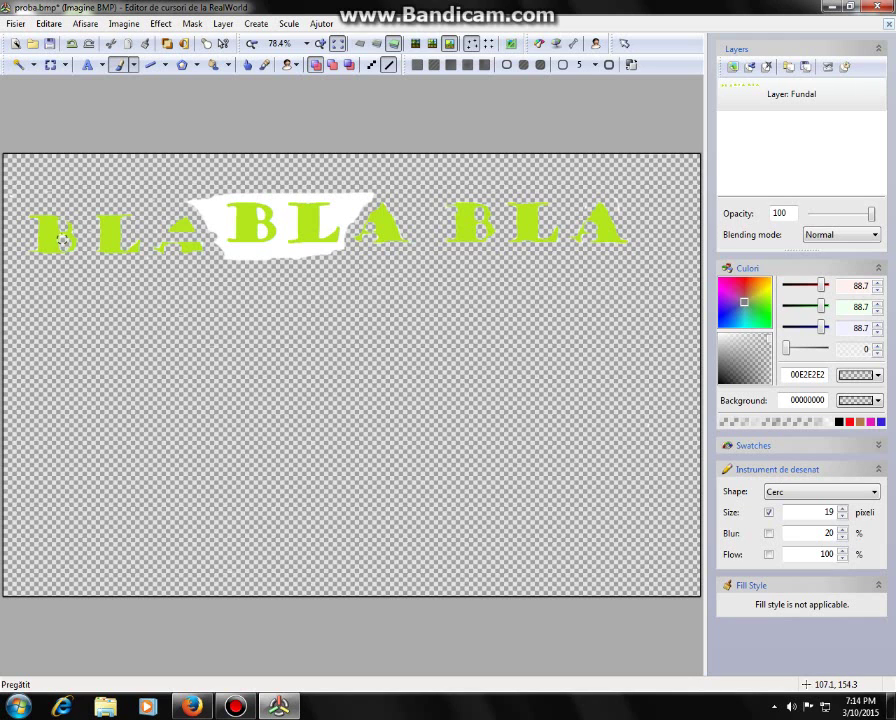
{"action": "left_click", "coordinate": [235, 706]}
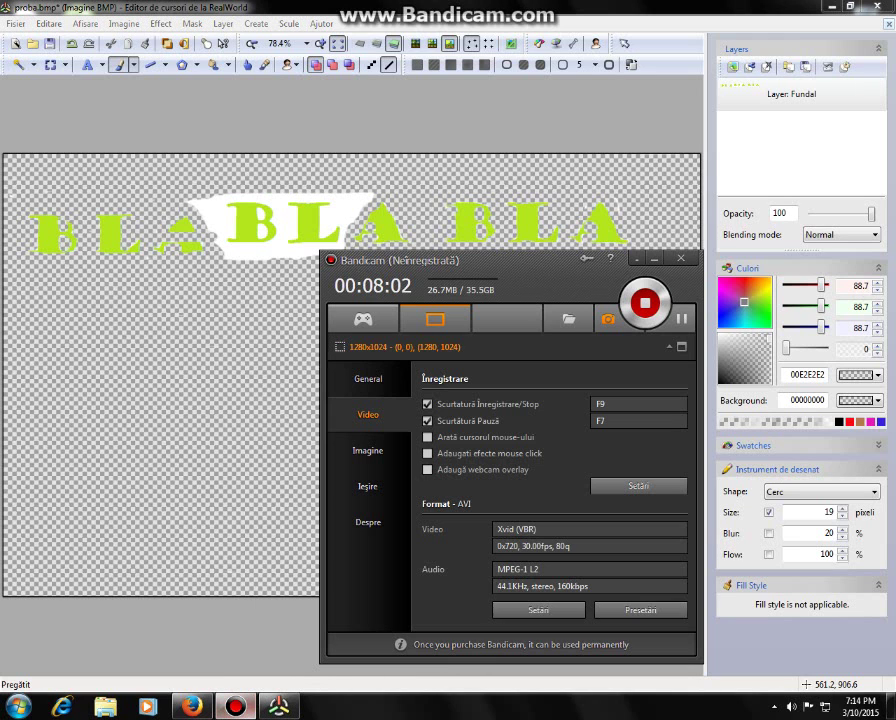
{"action": "left_click", "coordinate": [655, 259]}
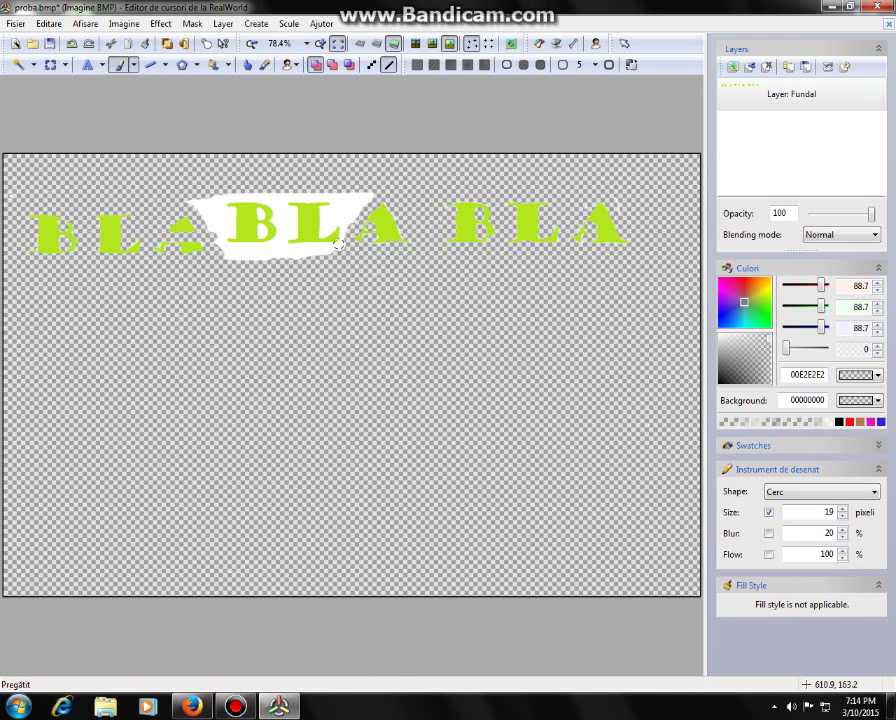
{"action": "left_click", "coordinate": [235, 706]}
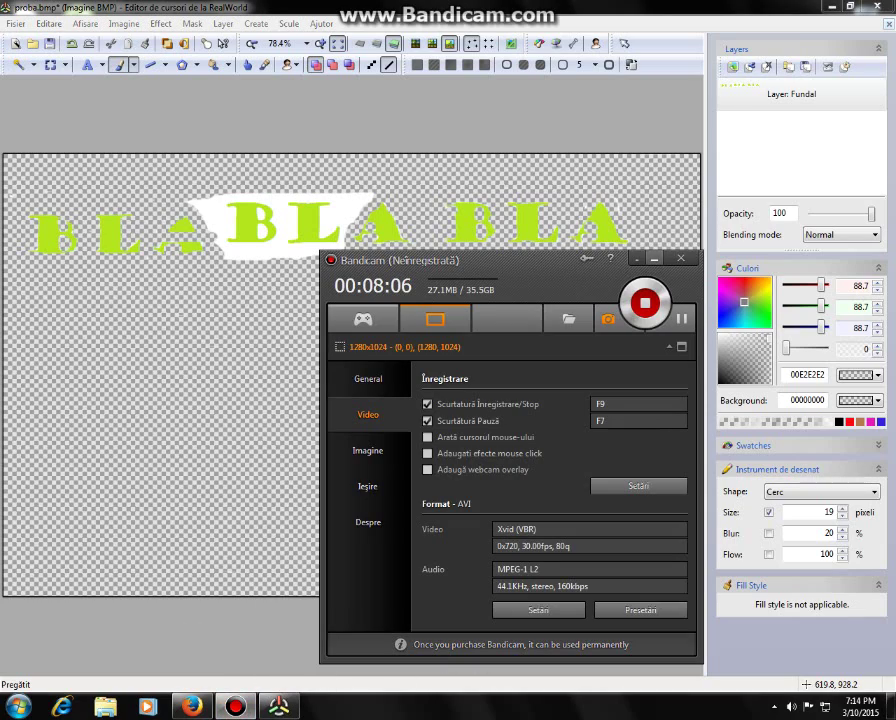
{"action": "left_click", "coordinate": [653, 258]}
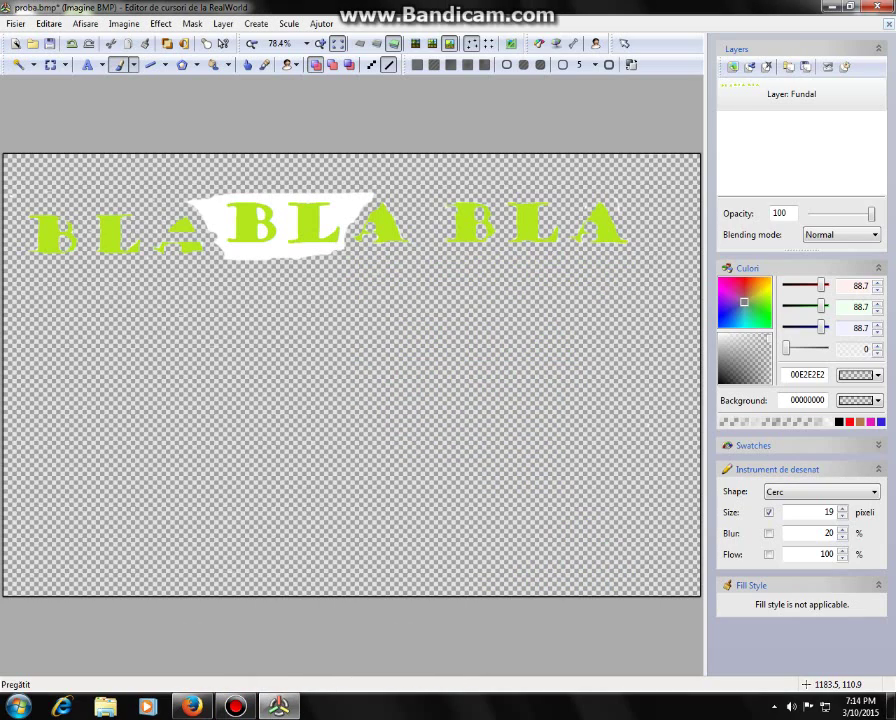
Minimize the image editor, reopen the ewf document in Word and write "next part(urmatoarea parte)"
{"action": "left_click", "coordinate": [832, 7]}
{"action": "double_click", "coordinate": [78, 441]}
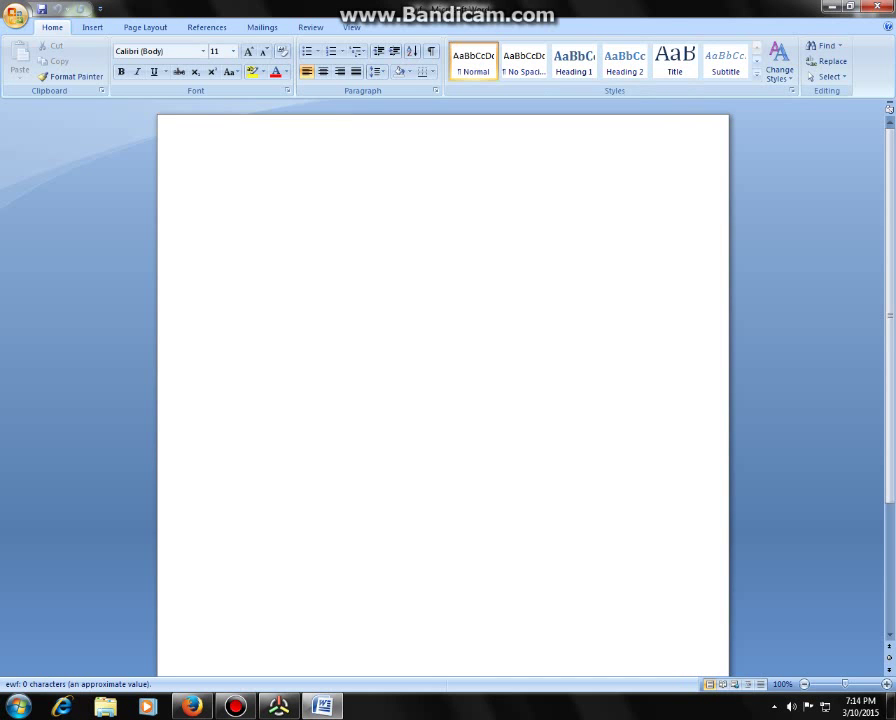
{"action": "type", "text": "ne"}
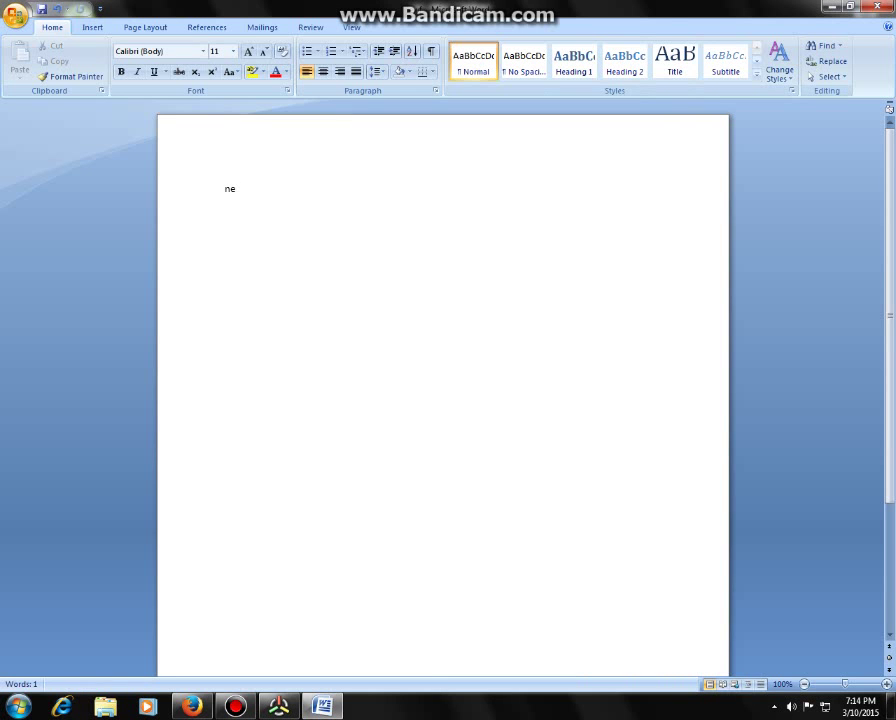
{"action": "type", "text": "xt part"}
{"action": "type", "text": "(urmatoarea p"}
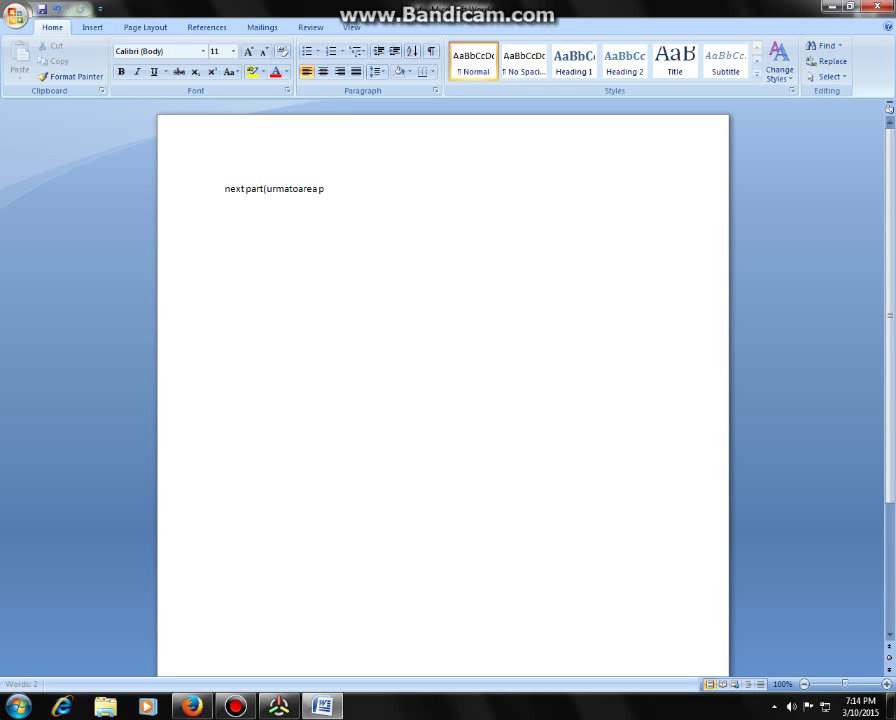
{"action": "type", "text": "arte)"}
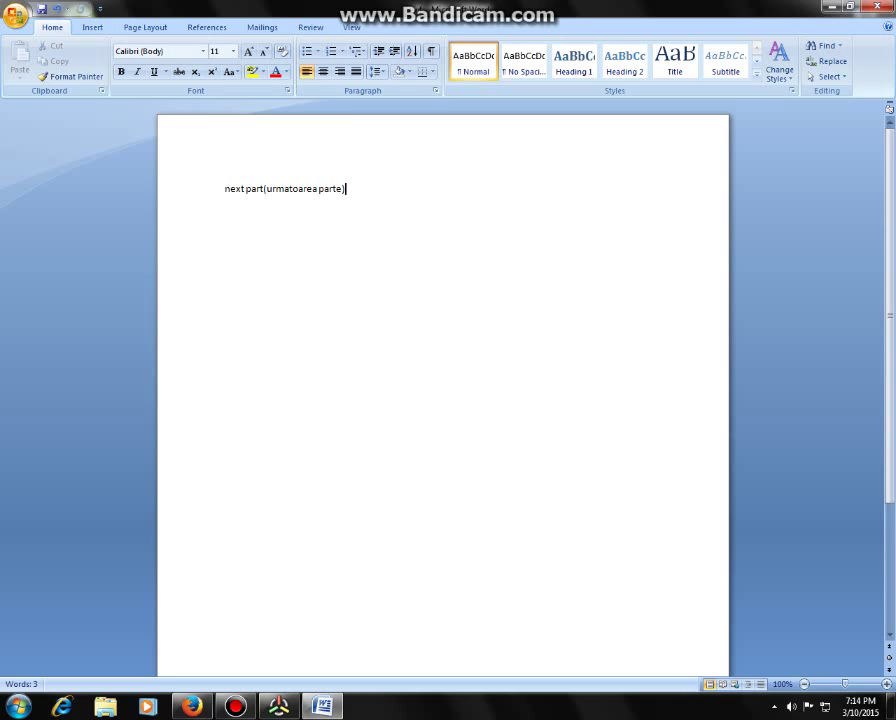